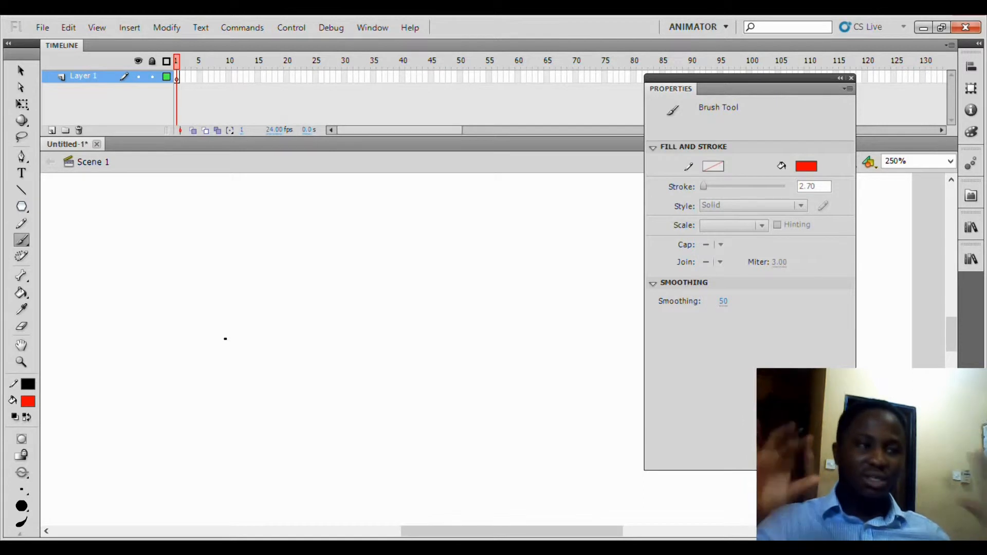
- Select the Brush tool, set the brush to its largest size, and paint a thick red diagonal stroke across the stage
{"action": "key", "text": "b"}
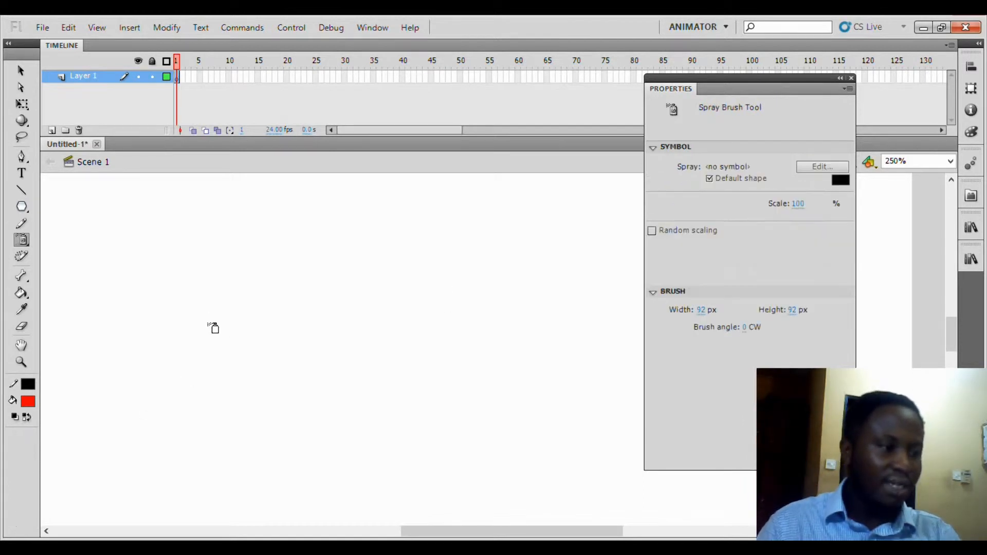
{"action": "key", "text": "b"}
{"action": "left_click", "coordinate": [22, 492]}
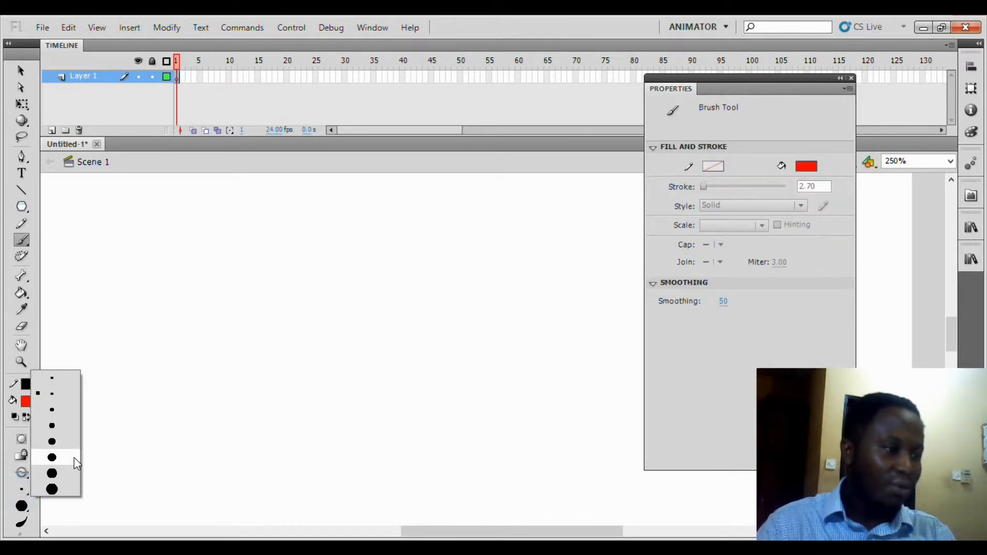
{"action": "left_click", "coordinate": [59, 489]}
{"action": "mouse_move", "coordinate": [200, 240]}
{"action": "left_mouse_down"}
{"action": "mouse_move", "coordinate": [315, 361]}
{"action": "mouse_move", "coordinate": [282, 346]}
{"action": "mouse_move", "coordinate": [209, 258]}
{"action": "mouse_move", "coordinate": [411, 407]}
{"action": "left_mouse_up"}
{"action": "key", "text": "ctrl+z"}
{"action": "left_click_drag", "start_coordinate": [242, 205], "coordinate": [443, 421]}
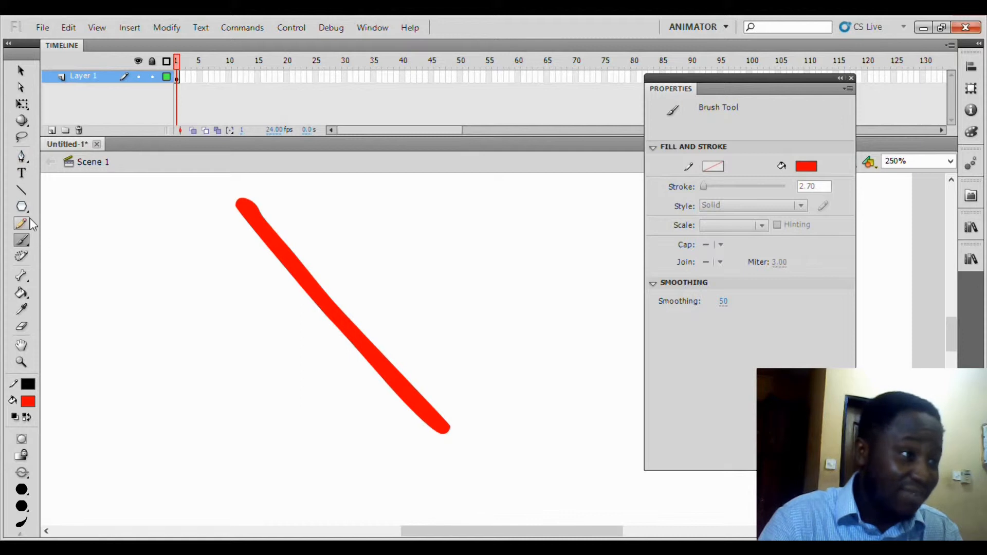
- Examine the outline and anchor points of the red brush stroke from end to end with the Subselection tool
{"action": "left_click", "coordinate": [20, 88]}
{"action": "key", "text": "ctrl+equal"}
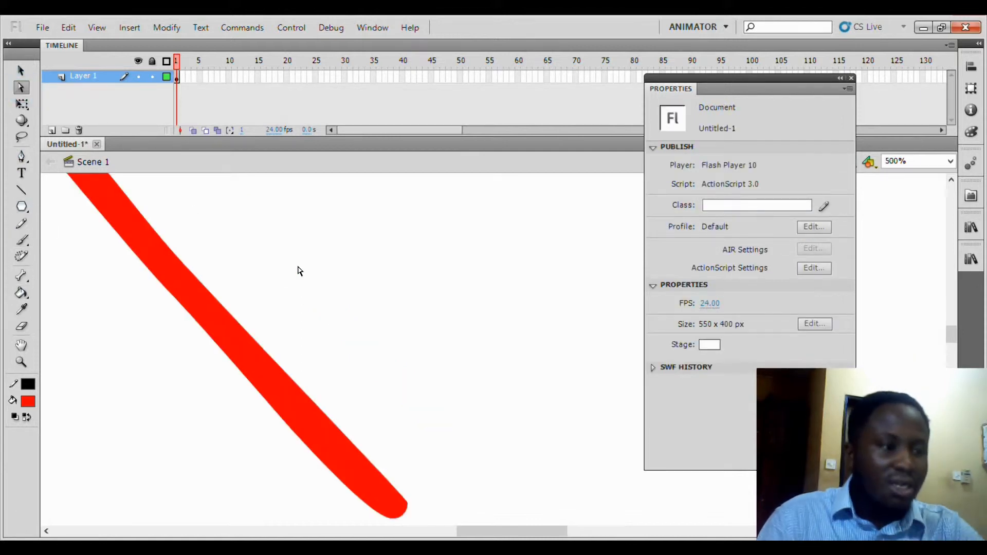
{"action": "left_click", "coordinate": [253, 341]}
{"action": "left_click_drag", "start_coordinate": [162, 248], "coordinate": [257, 324]}
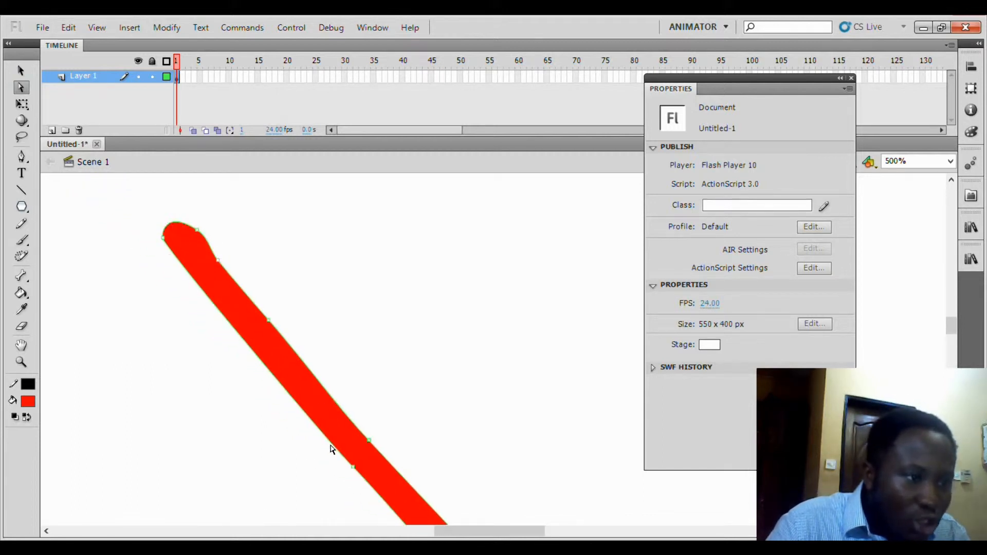
{"action": "left_click_drag", "start_coordinate": [320, 415], "coordinate": [213, 280]}
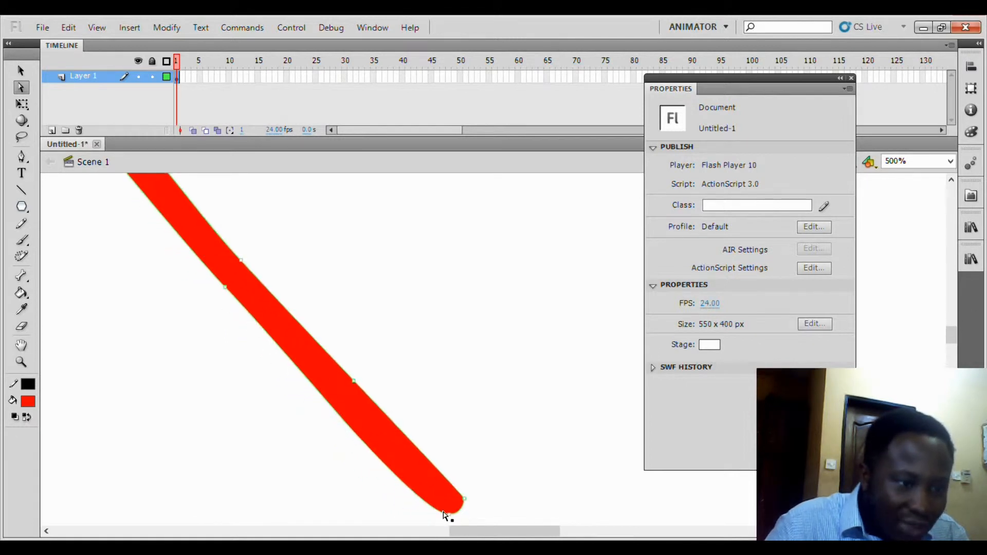
{"action": "left_click_drag", "start_coordinate": [192, 201], "coordinate": [278, 320]}
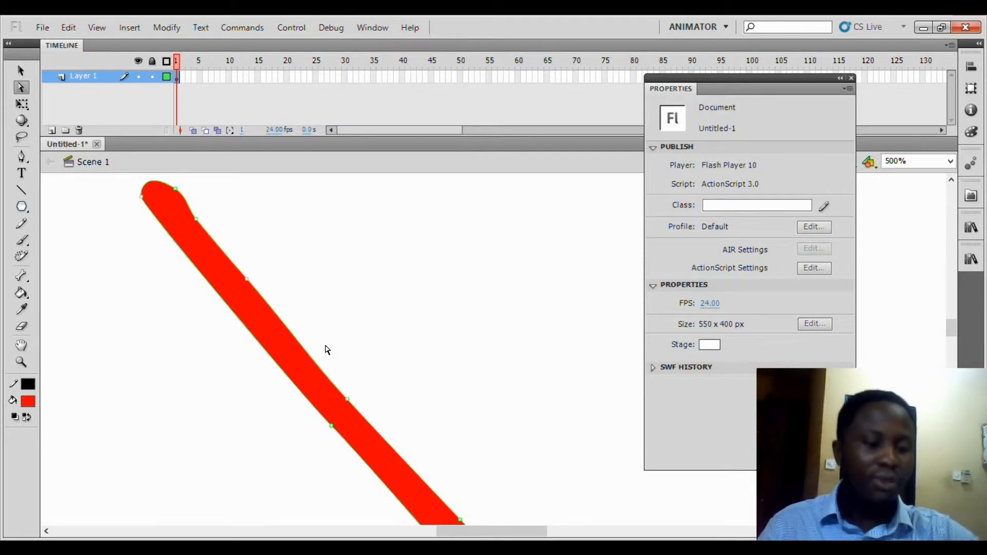
{"action": "key", "text": "ctrl+minus"}
{"action": "mouse_move", "coordinate": [399, 335]}
{"action": "left_mouse_down"}
{"action": "mouse_move", "coordinate": [341, 293]}
{"action": "mouse_move", "coordinate": [353, 308]}
{"action": "left_mouse_up"}
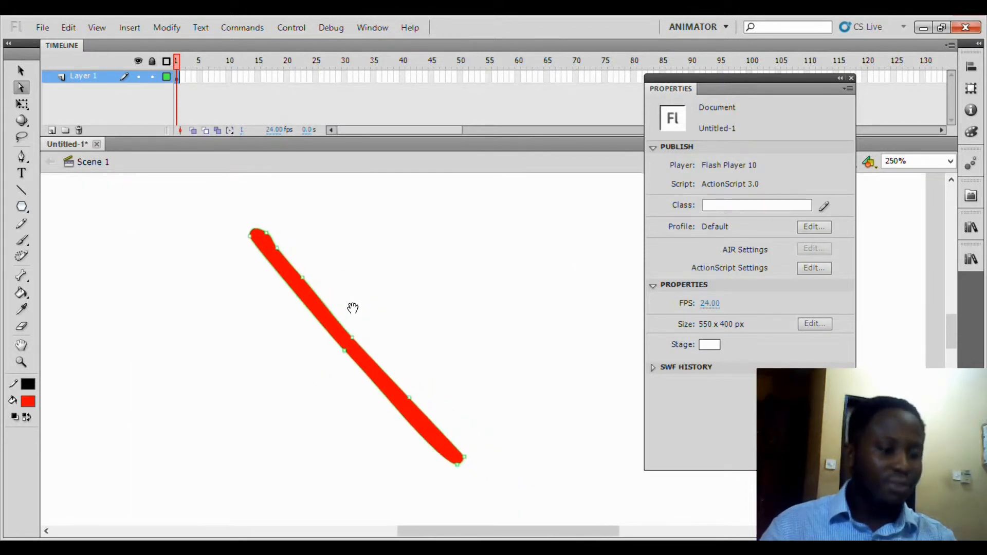
- Select the whole red diagonal stroke with the Free Transform tool and delete it
{"action": "key", "text": "q"}
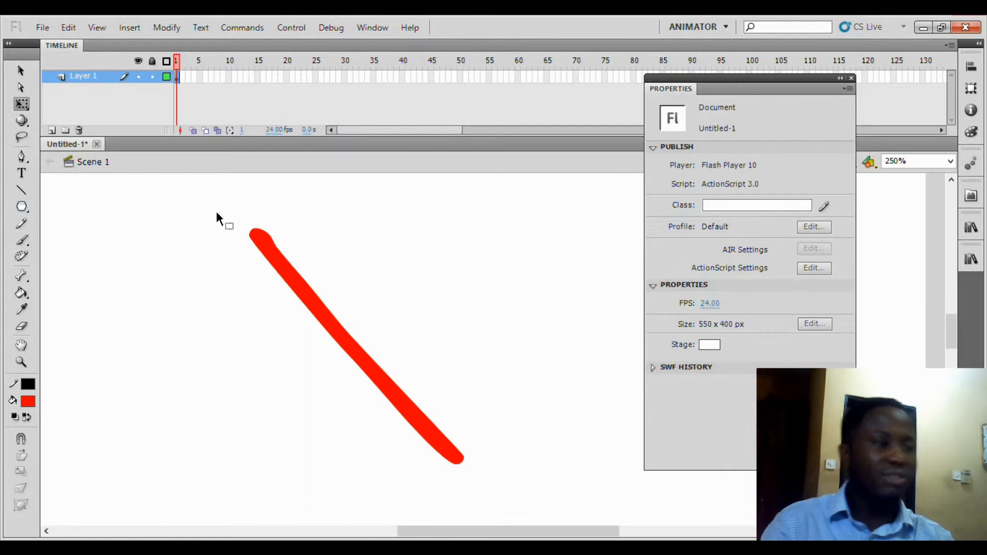
{"action": "left_click_drag", "start_coordinate": [215, 209], "coordinate": [511, 488]}
{"action": "key", "text": "Delete"}
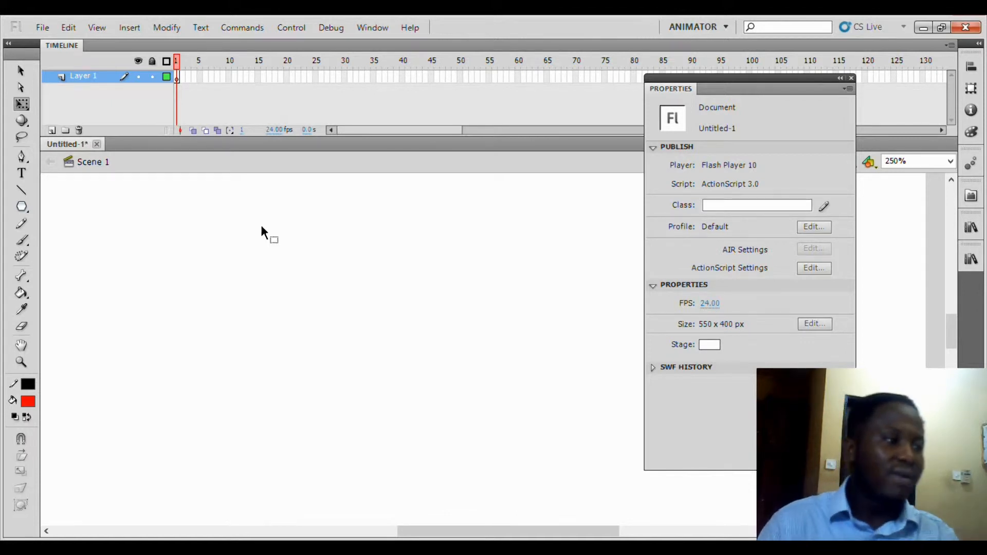
- Paint a thick red diagonal stroke on the empty stage using the Brush tool at its largest size
{"action": "left_click", "coordinate": [23, 240]}
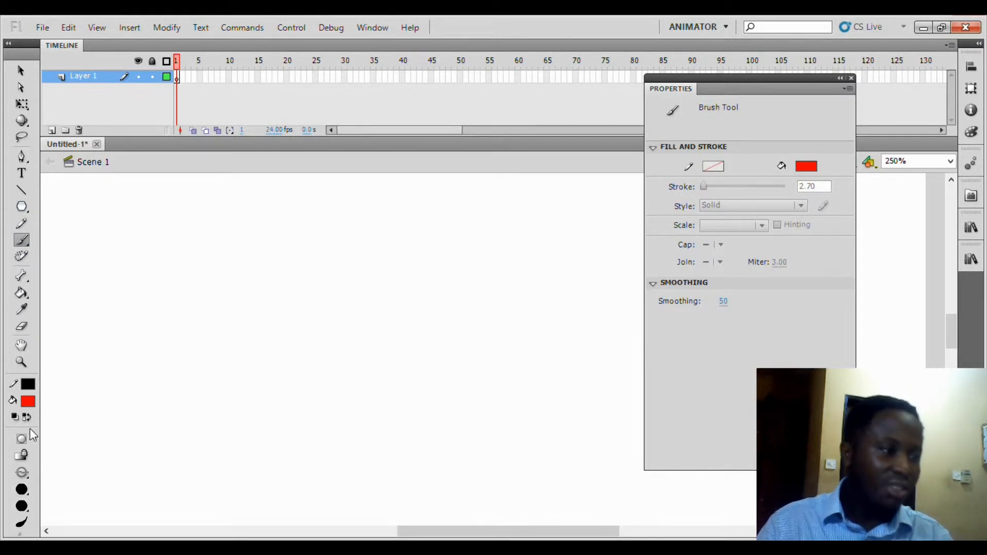
{"action": "left_click", "coordinate": [22, 492]}
{"action": "left_click", "coordinate": [24, 495]}
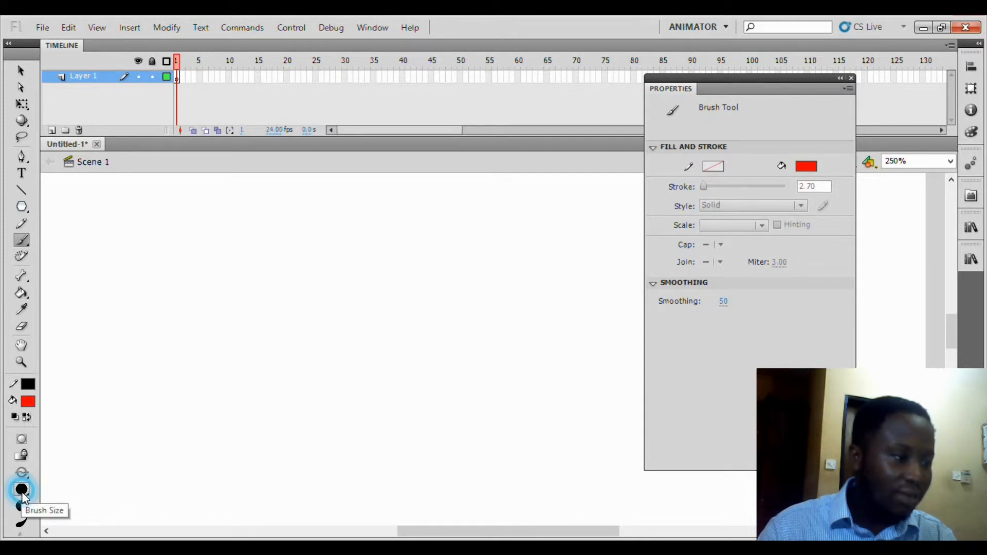
{"action": "left_click", "coordinate": [24, 495]}
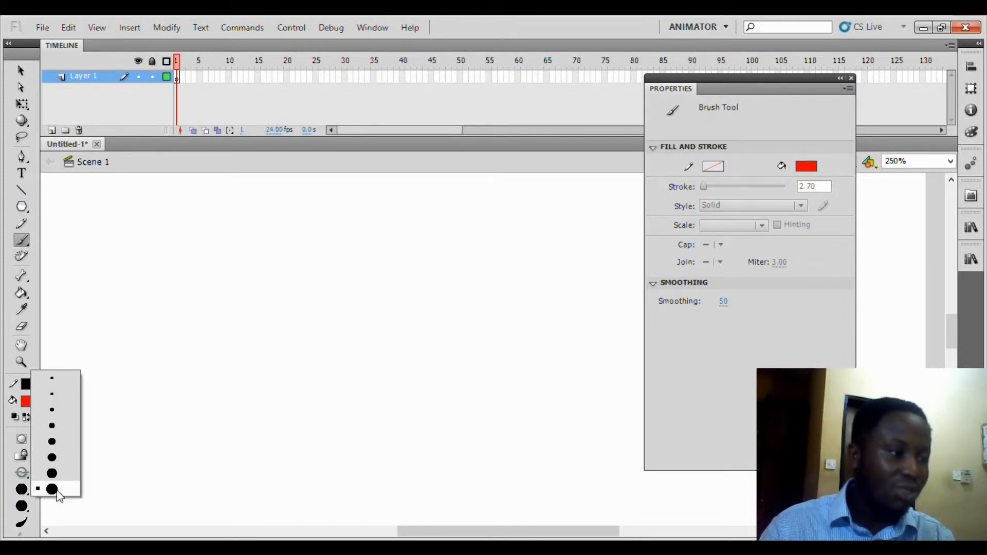
{"action": "left_click", "coordinate": [55, 490]}
{"action": "left_click_drag", "start_coordinate": [199, 244], "coordinate": [330, 513]}
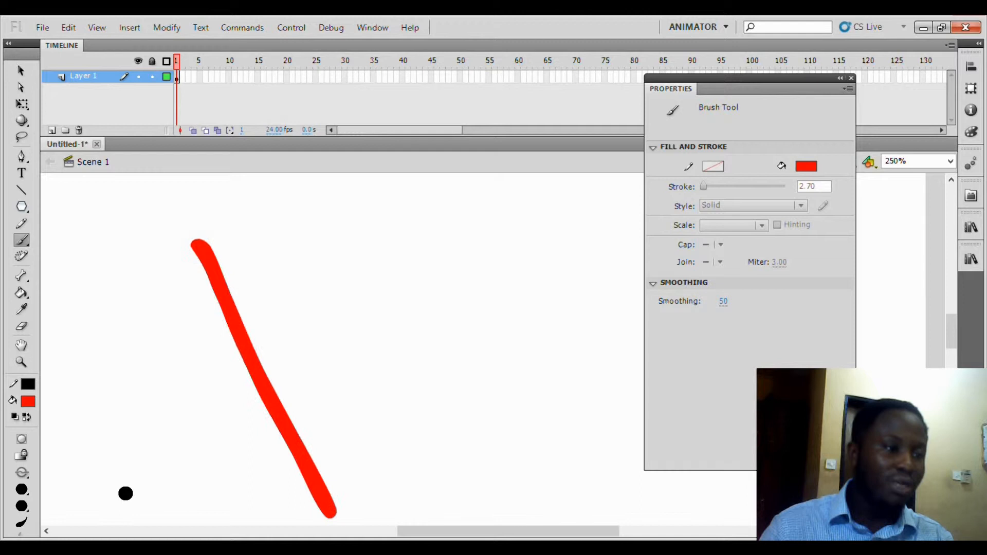
- Set the brush to its smallest size and paint a thin diagonal stroke beside the thick one
{"action": "left_click", "coordinate": [21, 491]}
{"action": "left_click", "coordinate": [52, 378]}
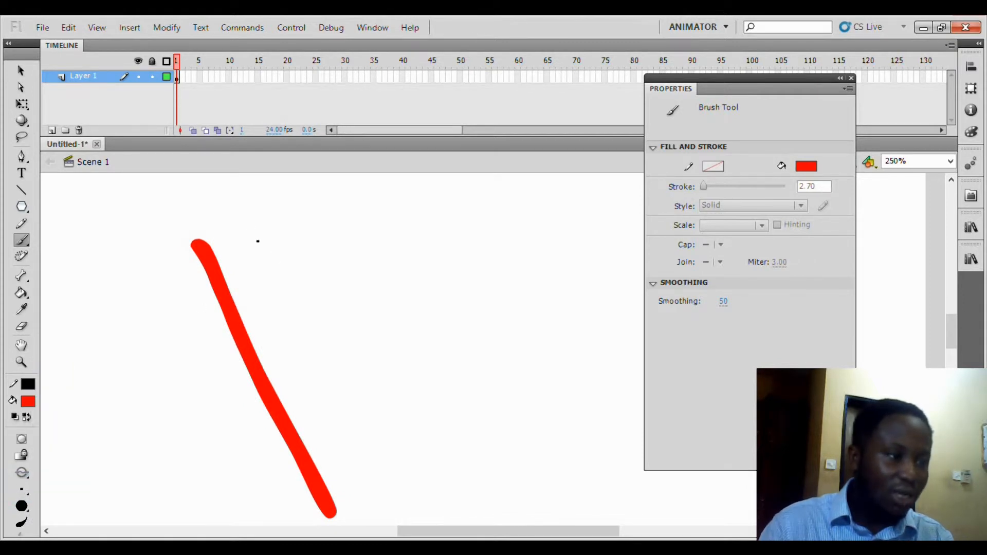
{"action": "left_click_drag", "start_coordinate": [251, 228], "coordinate": [385, 467]}
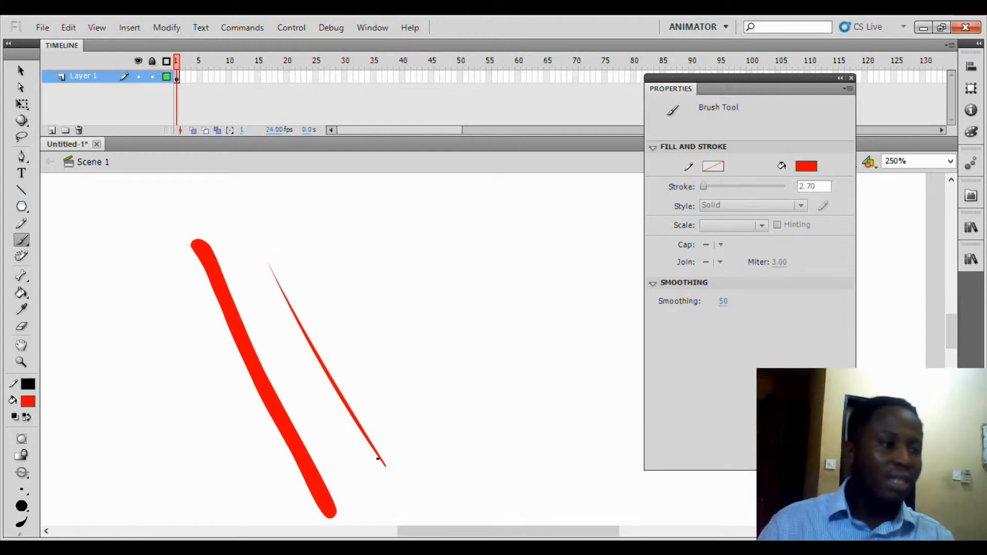
- Set the brush shape to the steepest slanted line and the brush size to the largest
{"action": "left_click", "coordinate": [21, 491]}
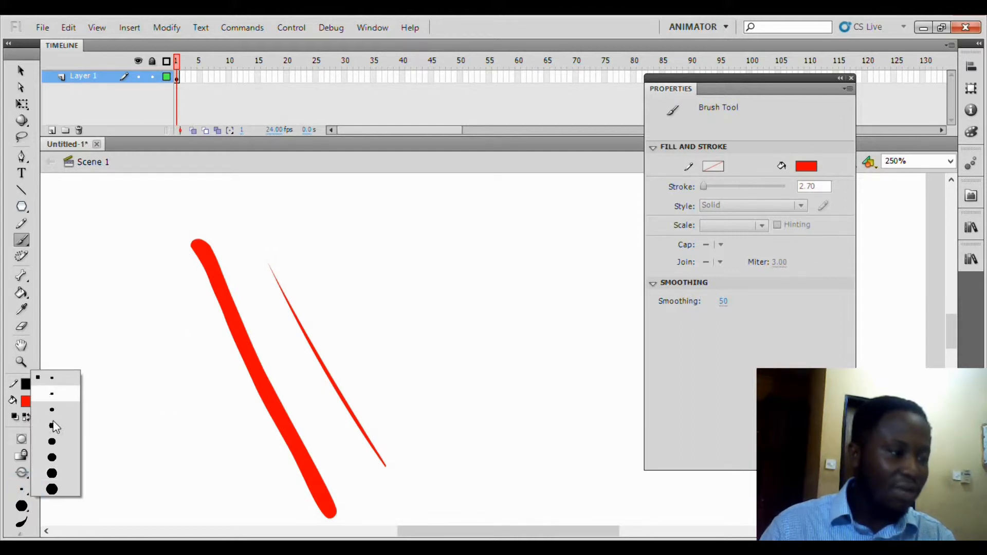
{"action": "left_click", "coordinate": [22, 510]}
{"action": "left_click", "coordinate": [23, 511]}
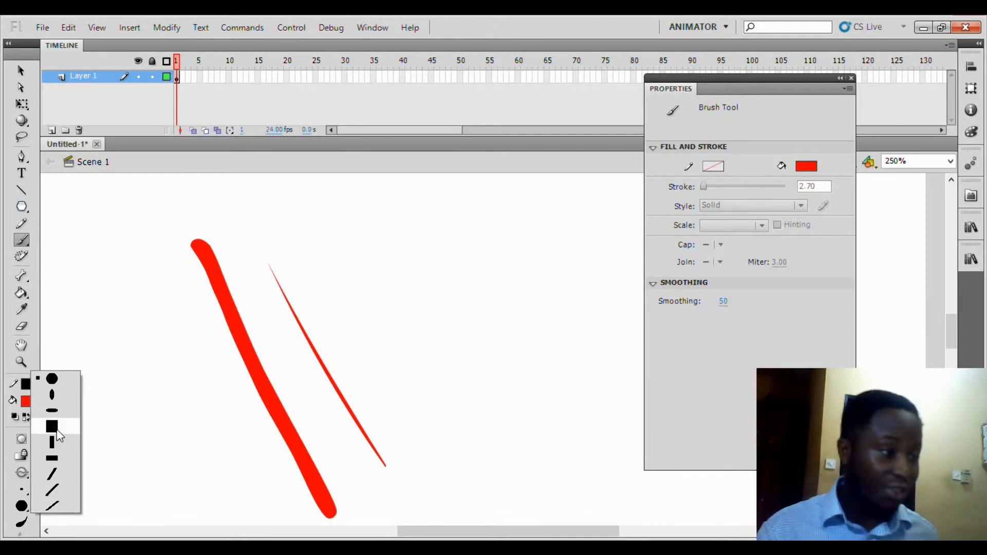
{"action": "left_click", "coordinate": [52, 474]}
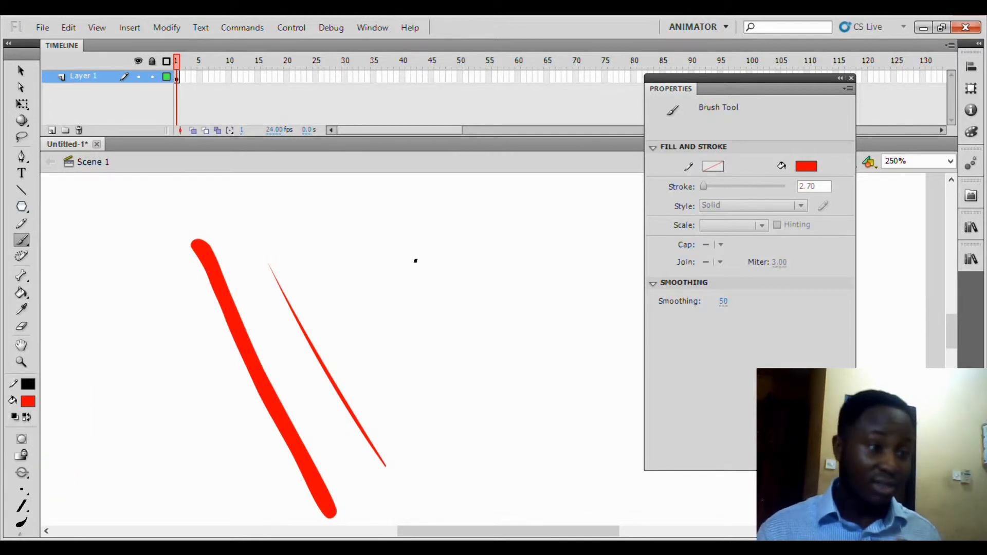
{"action": "left_click", "coordinate": [22, 490]}
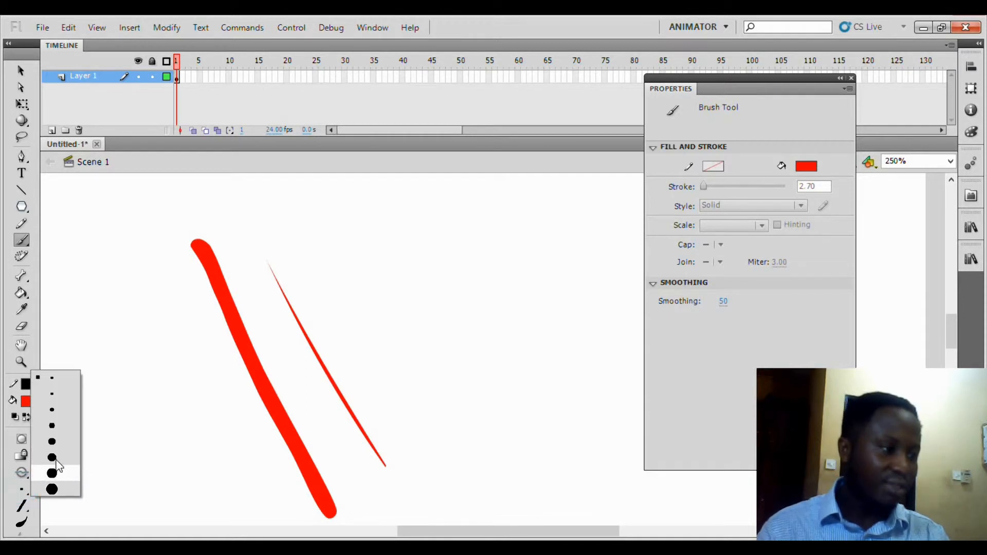
{"action": "left_click", "coordinate": [51, 488]}
- Change the brush shape to the square and paint three short strokes to the right of the thin line
{"action": "left_click", "coordinate": [21, 506]}
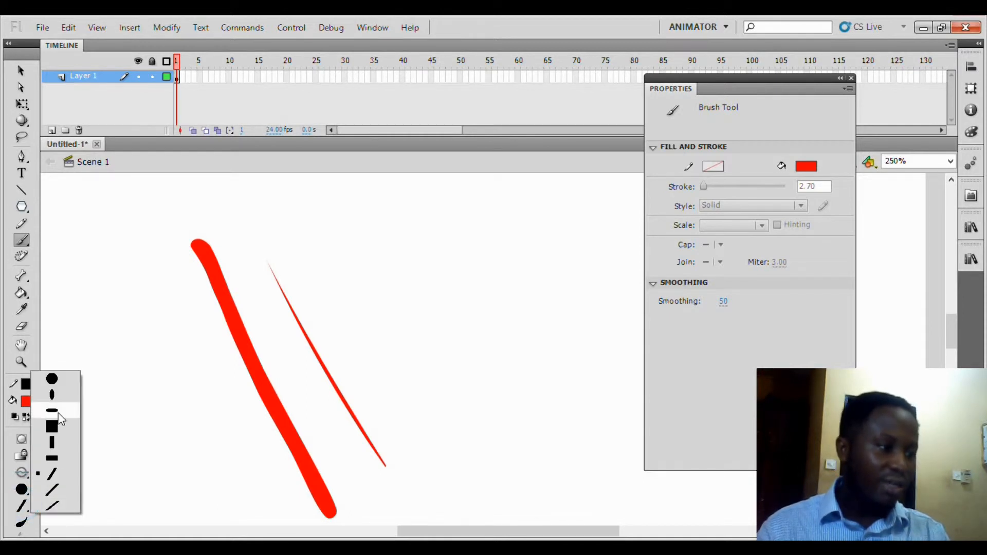
{"action": "left_click", "coordinate": [52, 427]}
{"action": "left_click_drag", "start_coordinate": [420, 212], "coordinate": [405, 348]}
{"action": "left_click_drag", "start_coordinate": [343, 291], "coordinate": [381, 357]}
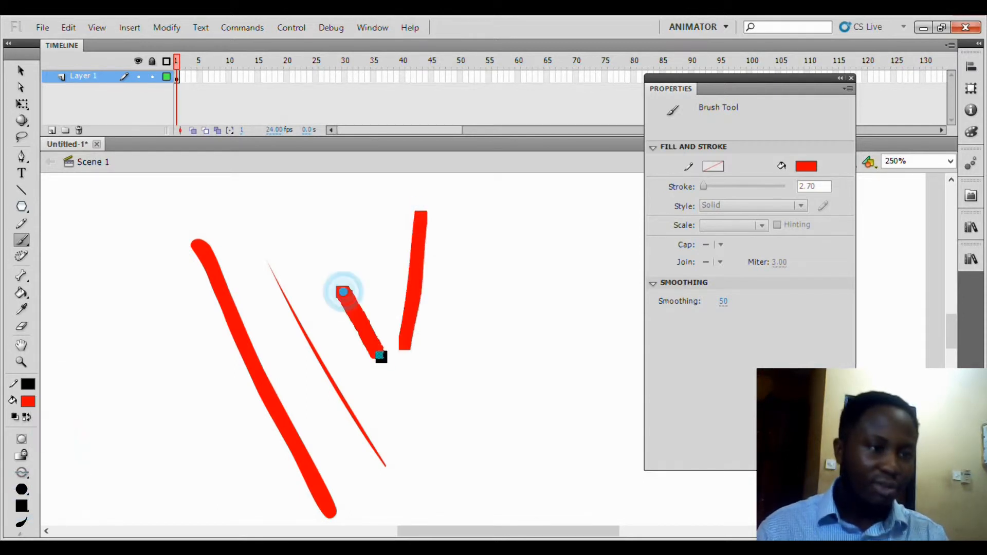
{"action": "left_click_drag", "start_coordinate": [338, 256], "coordinate": [302, 229]}
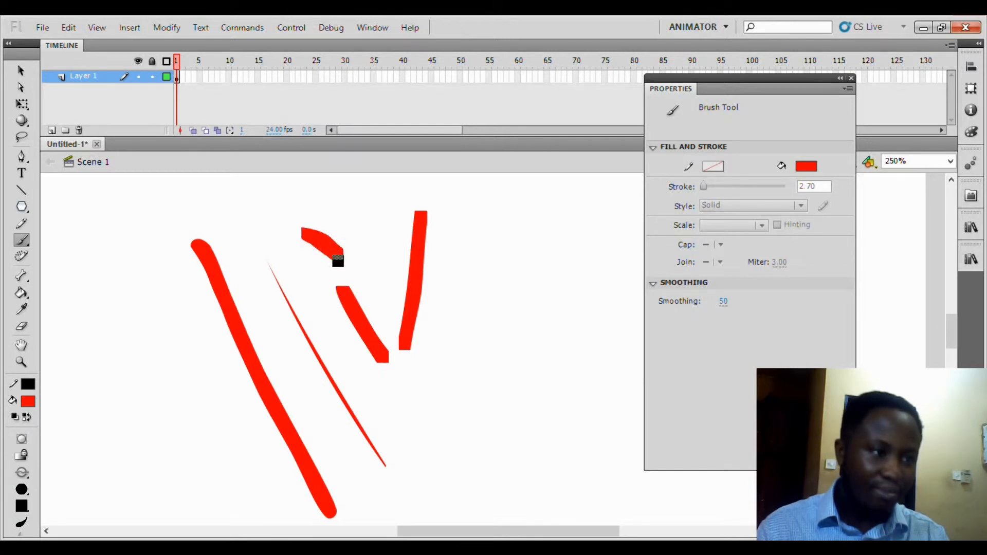
- Change the brush shape to the middle slanted line and paint calligraphic strokes on both sides of the existing marks
{"action": "left_click", "coordinate": [21, 512]}
{"action": "left_click", "coordinate": [54, 494]}
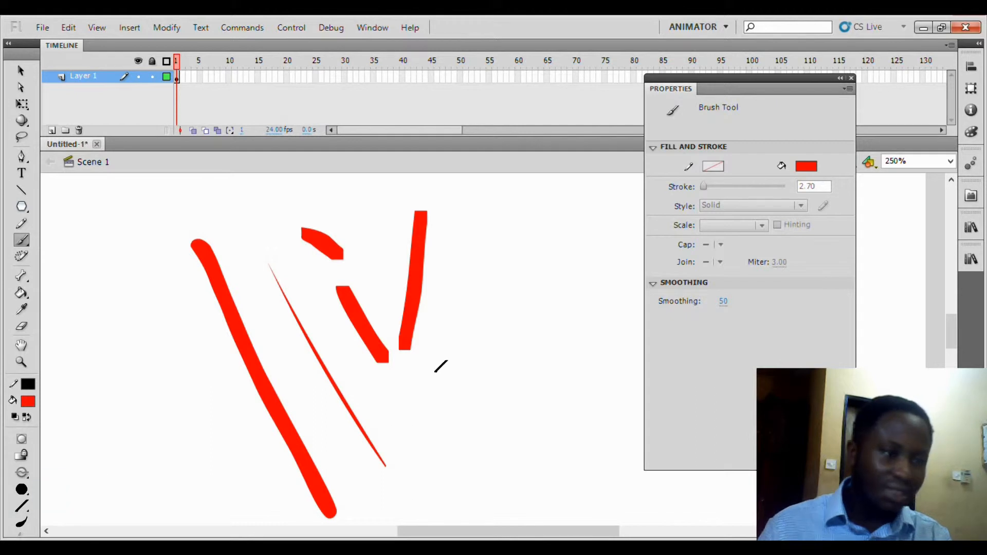
{"action": "mouse_move", "coordinate": [416, 404]}
{"action": "left_mouse_down"}
{"action": "mouse_move", "coordinate": [486, 329]}
{"action": "mouse_move", "coordinate": [467, 392]}
{"action": "mouse_move", "coordinate": [537, 386]}
{"action": "left_mouse_up"}
{"action": "mouse_move", "coordinate": [532, 346]}
{"action": "left_mouse_down"}
{"action": "mouse_move", "coordinate": [544, 334]}
{"action": "mouse_move", "coordinate": [577, 379]}
{"action": "mouse_move", "coordinate": [636, 349]}
{"action": "left_mouse_up"}
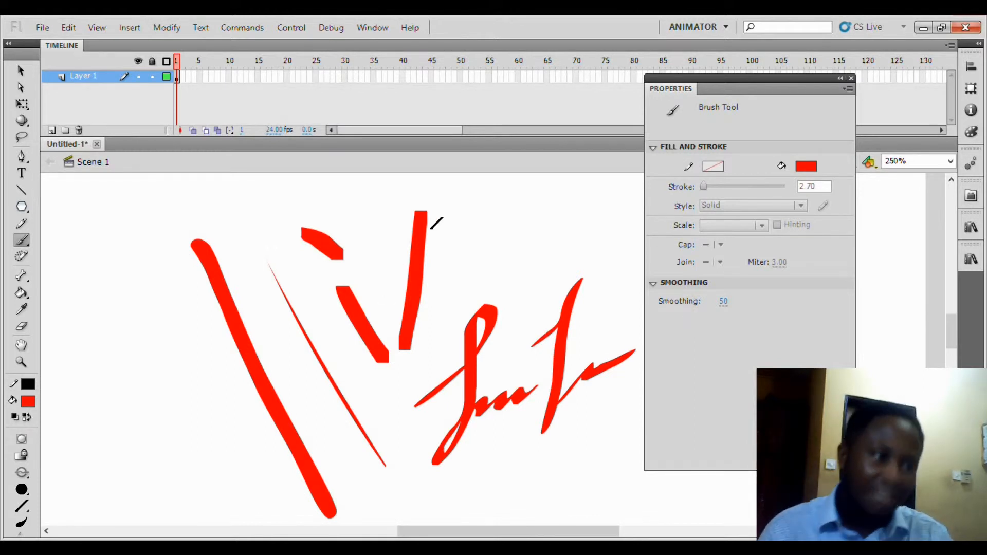
{"action": "mouse_move", "coordinate": [129, 219]}
{"action": "left_mouse_down"}
{"action": "mouse_move", "coordinate": [138, 327]}
{"action": "mouse_move", "coordinate": [140, 311]}
{"action": "mouse_move", "coordinate": [151, 335]}
{"action": "mouse_move", "coordinate": [194, 298]}
{"action": "mouse_move", "coordinate": [191, 335]}
{"action": "mouse_move", "coordinate": [199, 261]}
{"action": "mouse_move", "coordinate": [174, 359]}
{"action": "mouse_move", "coordinate": [201, 205]}
{"action": "left_mouse_up"}
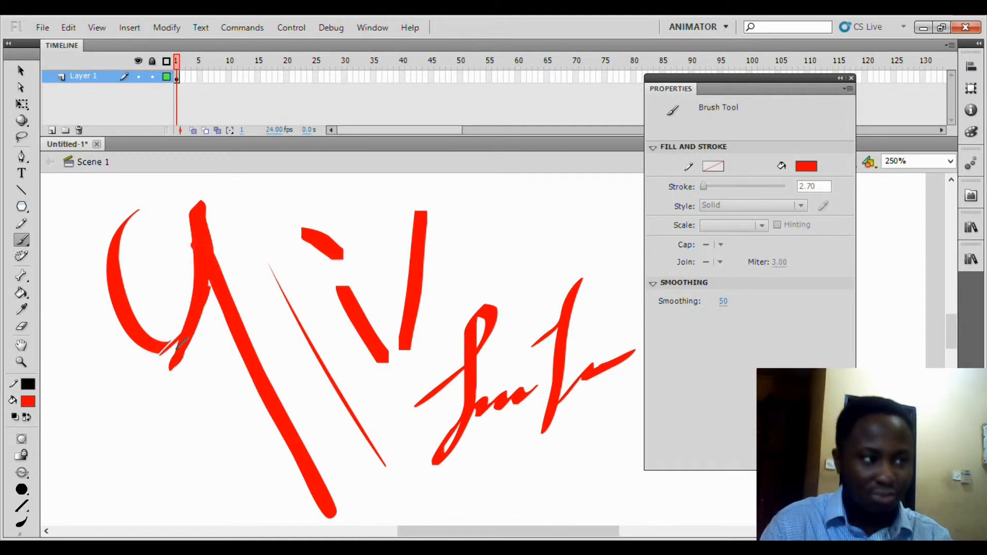
{"action": "left_click_drag", "start_coordinate": [180, 342], "coordinate": [98, 445]}
{"action": "mouse_move", "coordinate": [203, 364]}
{"action": "left_mouse_down"}
{"action": "mouse_move", "coordinate": [242, 418]}
{"action": "mouse_move", "coordinate": [147, 467]}
{"action": "mouse_move", "coordinate": [225, 363]}
{"action": "left_mouse_up"}
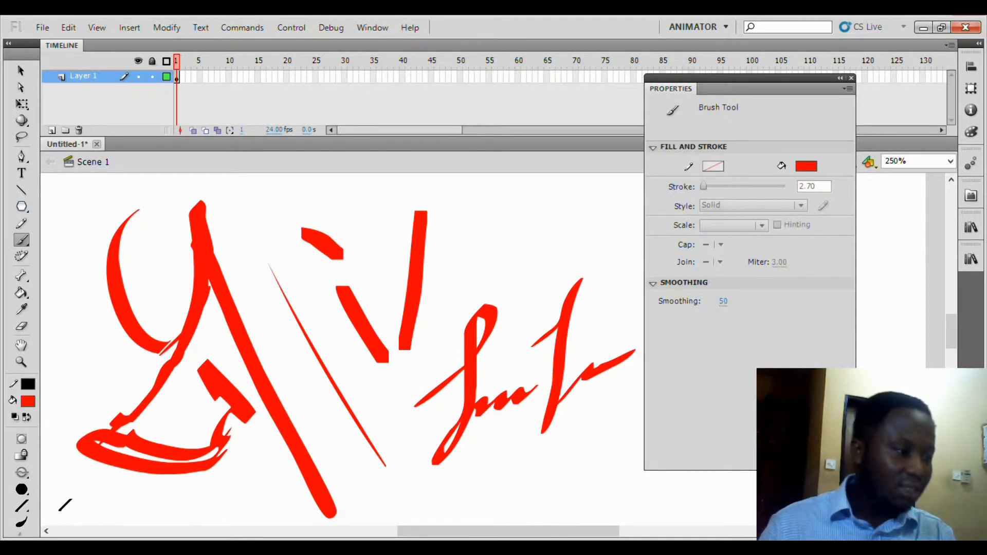
- Select everything on the stage and delete it
{"action": "left_click", "coordinate": [21, 523]}
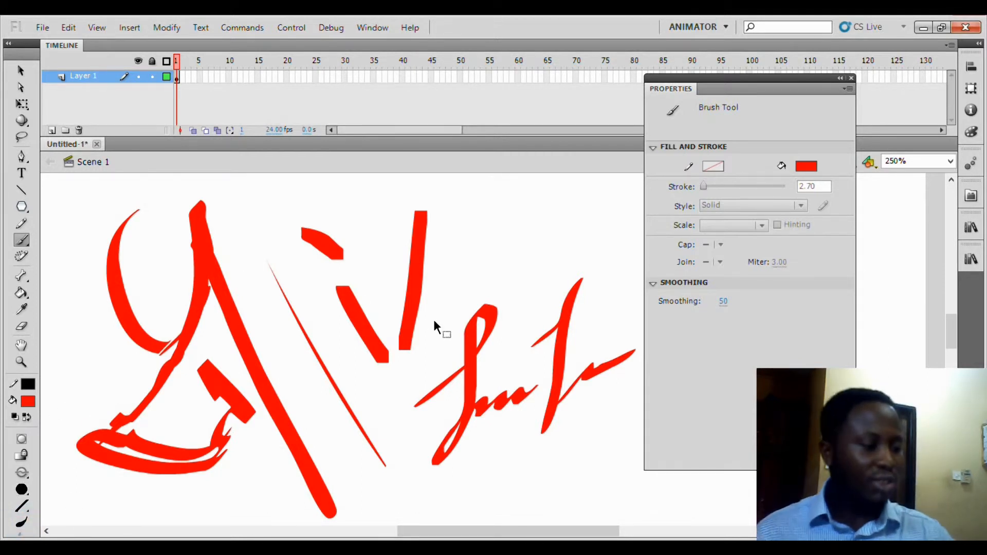
{"action": "key", "text": "ctrl+a"}
{"action": "key", "text": "Delete"}
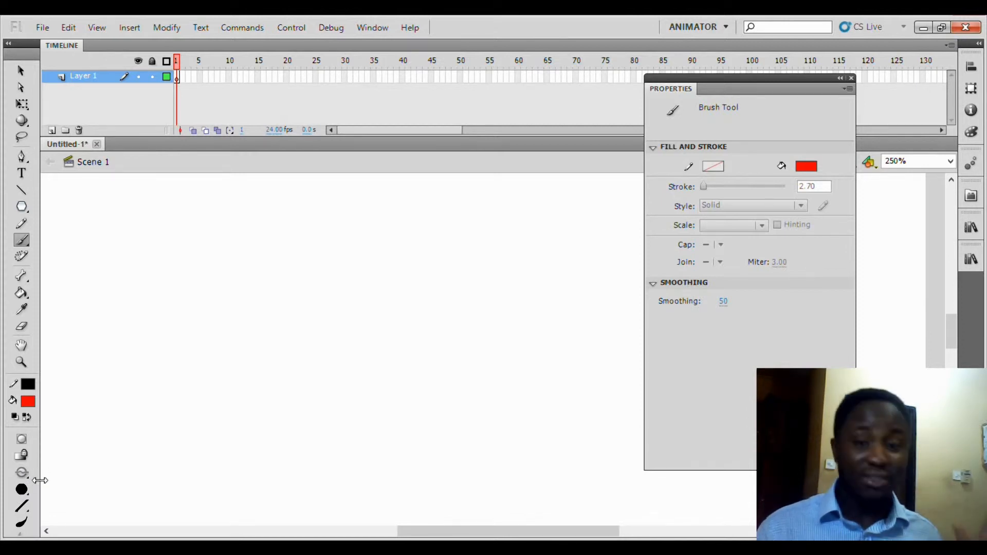
{"action": "left_click", "coordinate": [22, 472]}
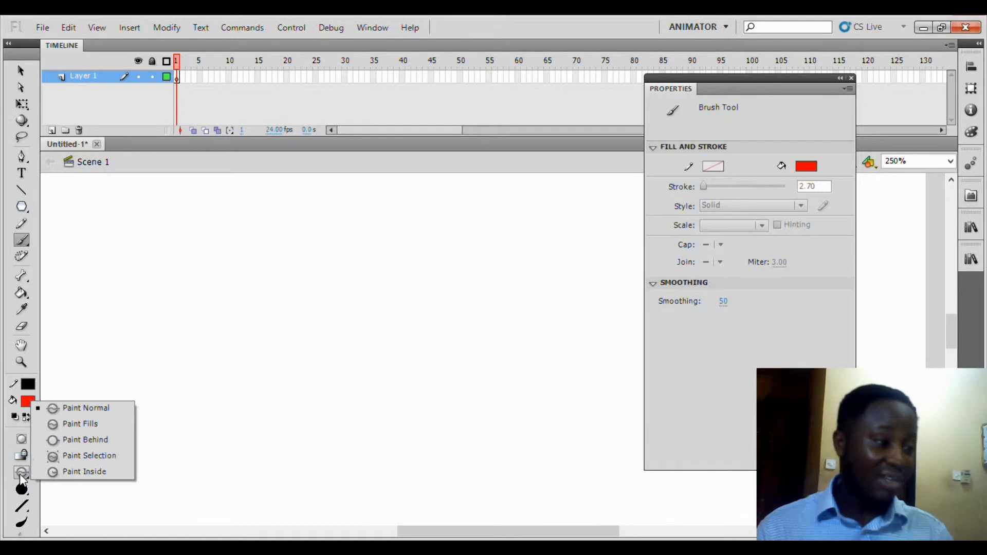
{"action": "left_click", "coordinate": [21, 474]}
{"action": "key", "text": "b"}
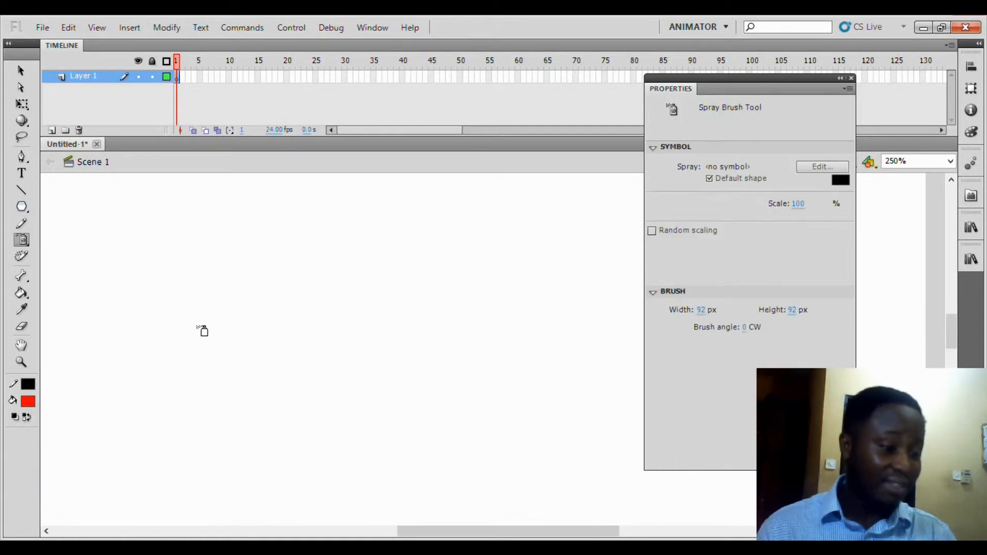
{"action": "key", "text": "b"}
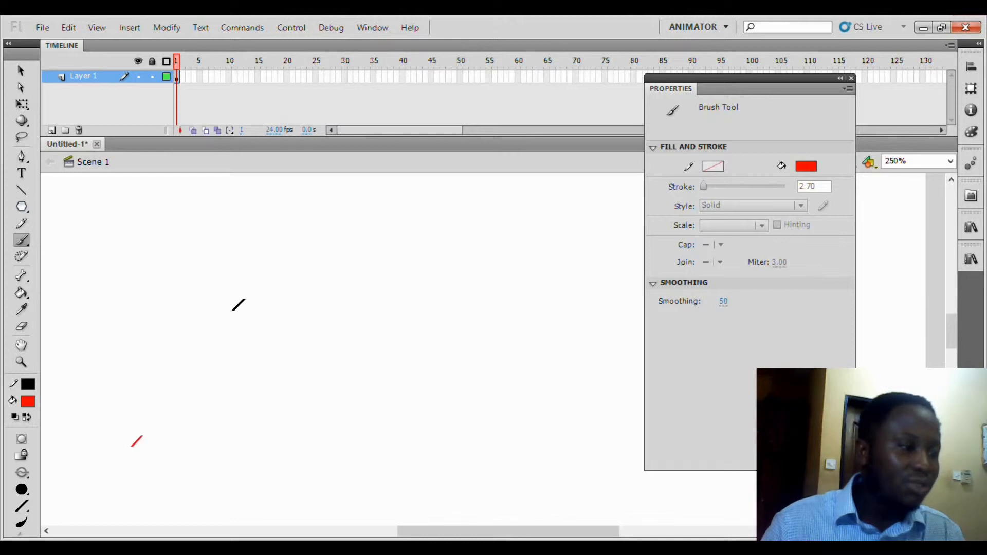
{"action": "mouse_move", "coordinate": [274, 221]}
{"action": "left_mouse_down"}
{"action": "mouse_move", "coordinate": [200, 330]}
{"action": "mouse_move", "coordinate": [214, 398]}
{"action": "mouse_move", "coordinate": [267, 443]}
{"action": "mouse_move", "coordinate": [330, 452]}
{"action": "mouse_move", "coordinate": [393, 422]}
{"action": "left_mouse_up"}
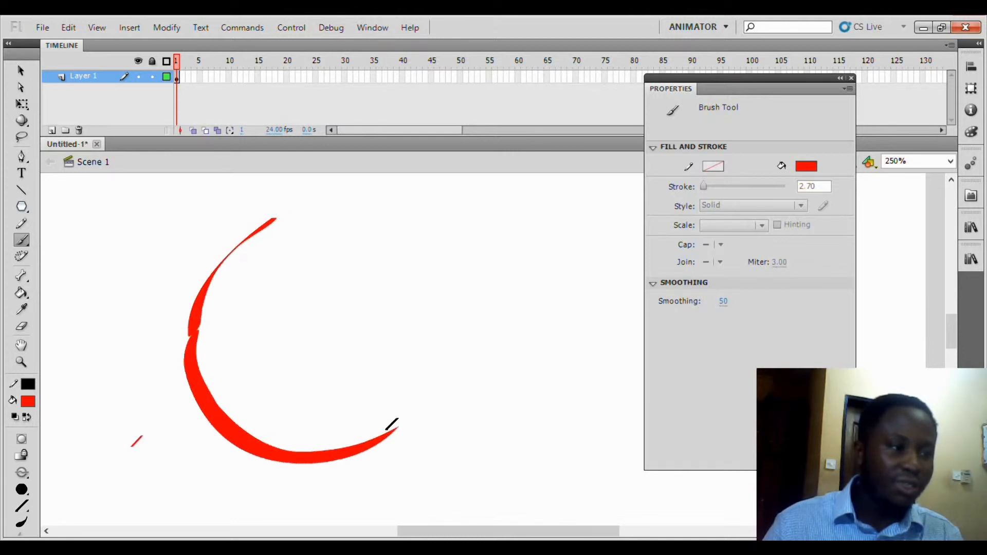
{"action": "key", "text": "ctrl+z"}
{"action": "key", "text": "ctrl+z"}
- Paint a large closed red ring in the middle of the stage with the slanted brush and open the paint mode choices
{"action": "mouse_move", "coordinate": [275, 236]}
{"action": "left_mouse_down"}
{"action": "mouse_move", "coordinate": [253, 257]}
{"action": "mouse_move", "coordinate": [241, 294]}
{"action": "mouse_move", "coordinate": [256, 349]}
{"action": "mouse_move", "coordinate": [309, 397]}
{"action": "mouse_move", "coordinate": [396, 396]}
{"action": "mouse_move", "coordinate": [443, 359]}
{"action": "mouse_move", "coordinate": [461, 284]}
{"action": "mouse_move", "coordinate": [429, 237]}
{"action": "mouse_move", "coordinate": [367, 209]}
{"action": "mouse_move", "coordinate": [329, 209]}
{"action": "mouse_move", "coordinate": [264, 254]}
{"action": "left_mouse_up"}
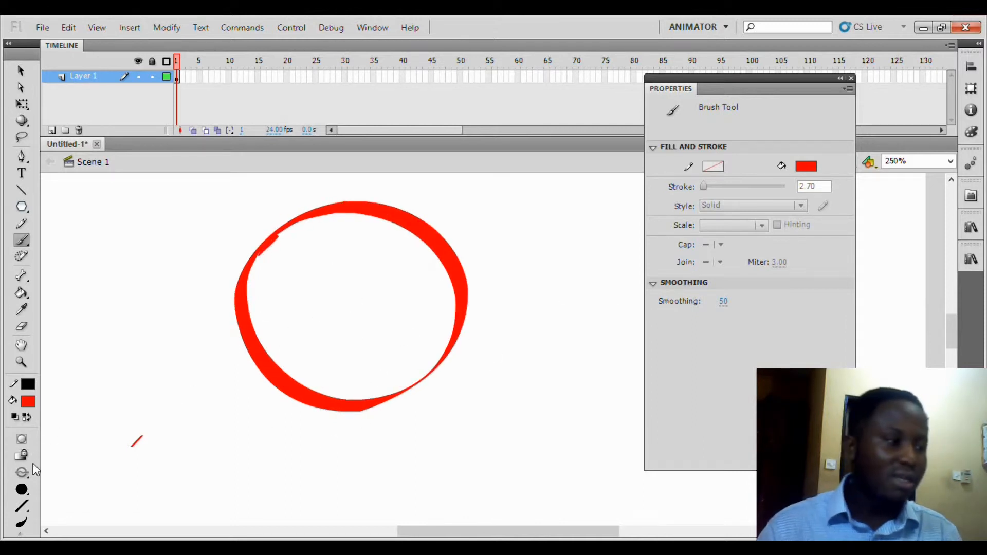
{"action": "left_click", "coordinate": [22, 477]}
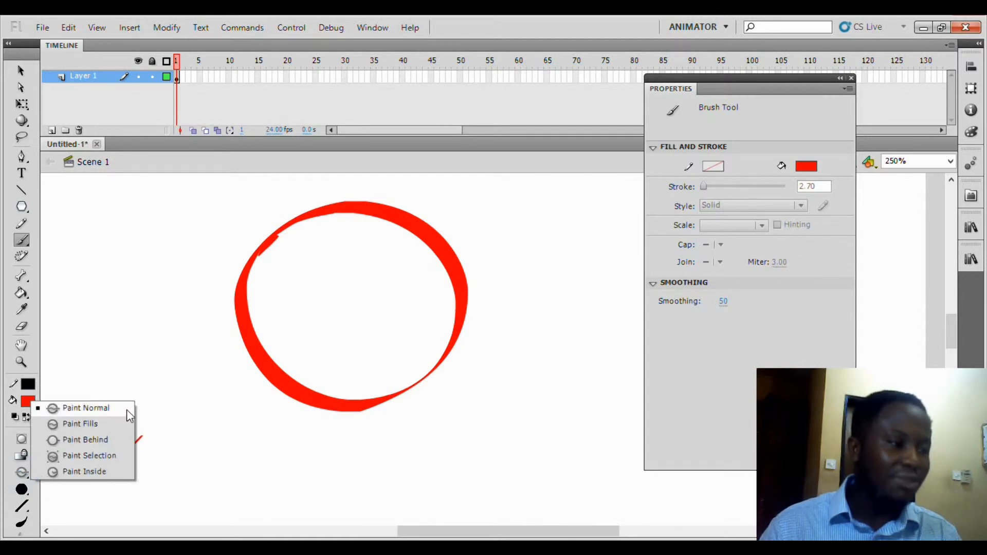
- Choose the Paint Normal mode for the brush and set the fill colour to blue
{"action": "left_click", "coordinate": [96, 411]}
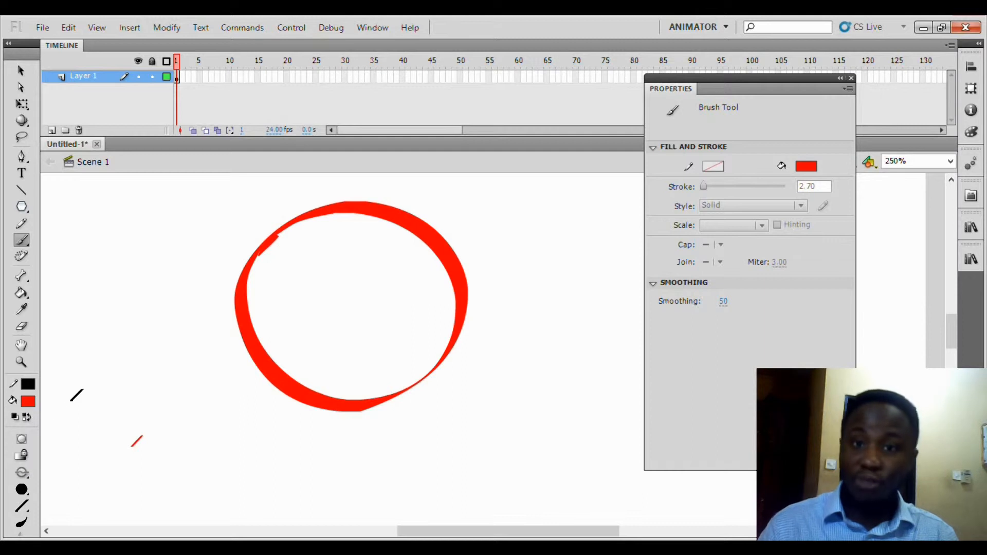
{"action": "left_click", "coordinate": [28, 401]}
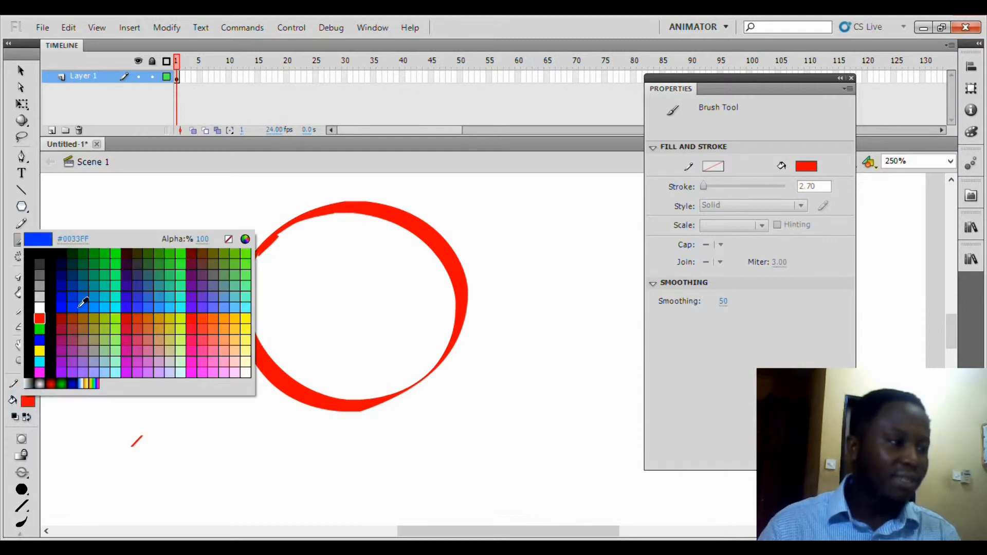
{"action": "left_click", "coordinate": [75, 301]}
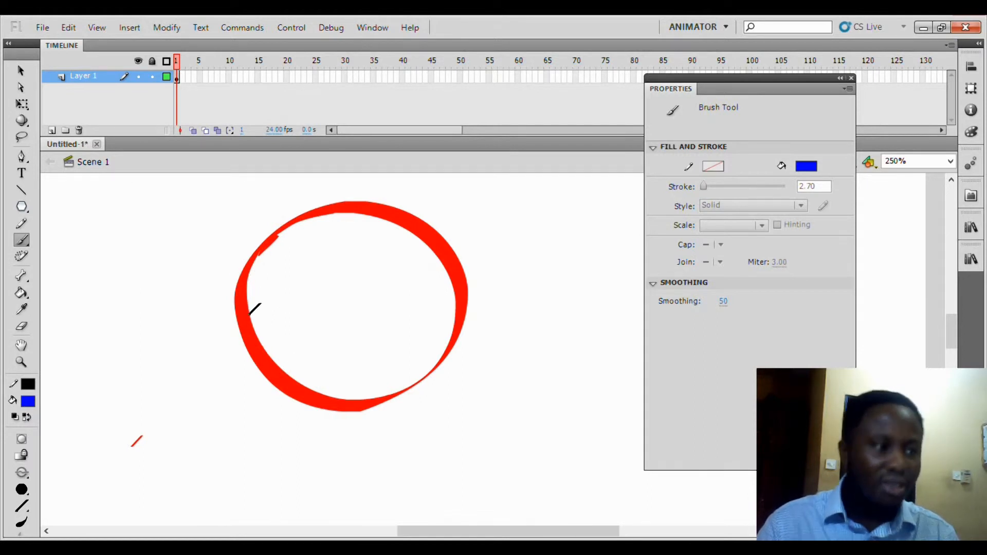
- Paint a blue test stroke along the lower part of the red ring and undo it
{"action": "mouse_move", "coordinate": [255, 307]}
{"action": "left_mouse_down"}
{"action": "mouse_move", "coordinate": [296, 383]}
{"action": "mouse_move", "coordinate": [332, 399]}
{"action": "mouse_move", "coordinate": [378, 395]}
{"action": "mouse_move", "coordinate": [433, 368]}
{"action": "left_mouse_up"}
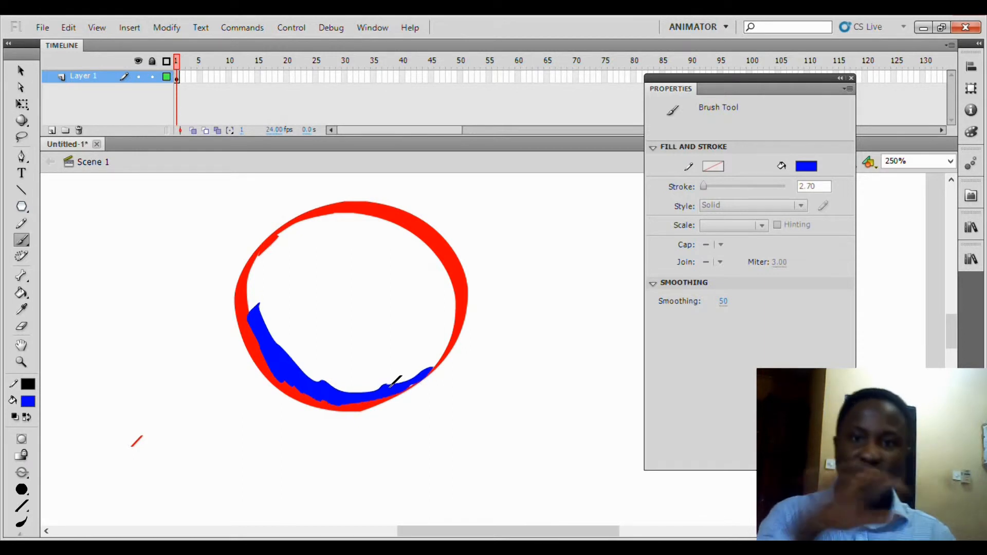
{"action": "key", "text": "ctrl+z"}
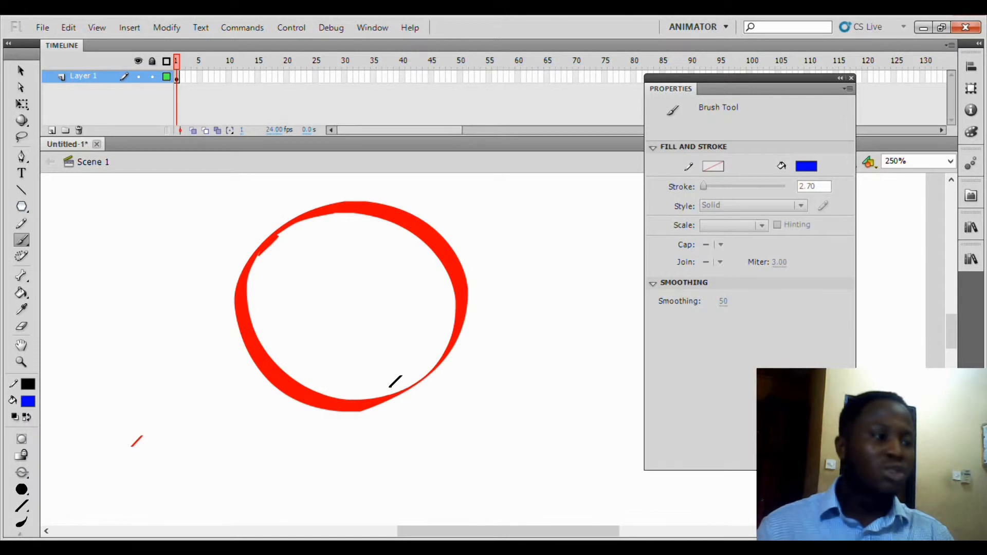
- Switch the paint mode to Paint Behind and paint a closed blue ring along the inner edge of the red ring
{"action": "left_click", "coordinate": [29, 470]}
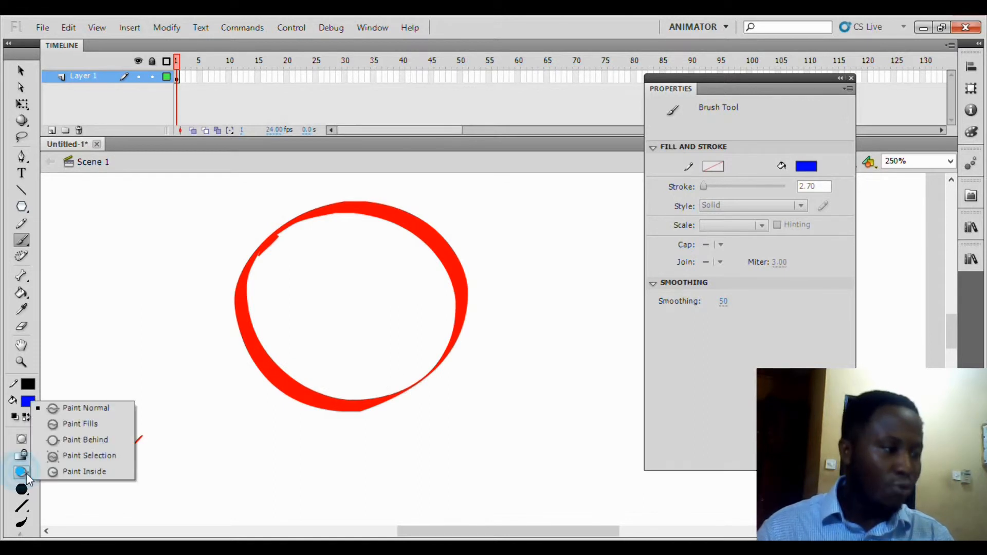
{"action": "left_click", "coordinate": [83, 440]}
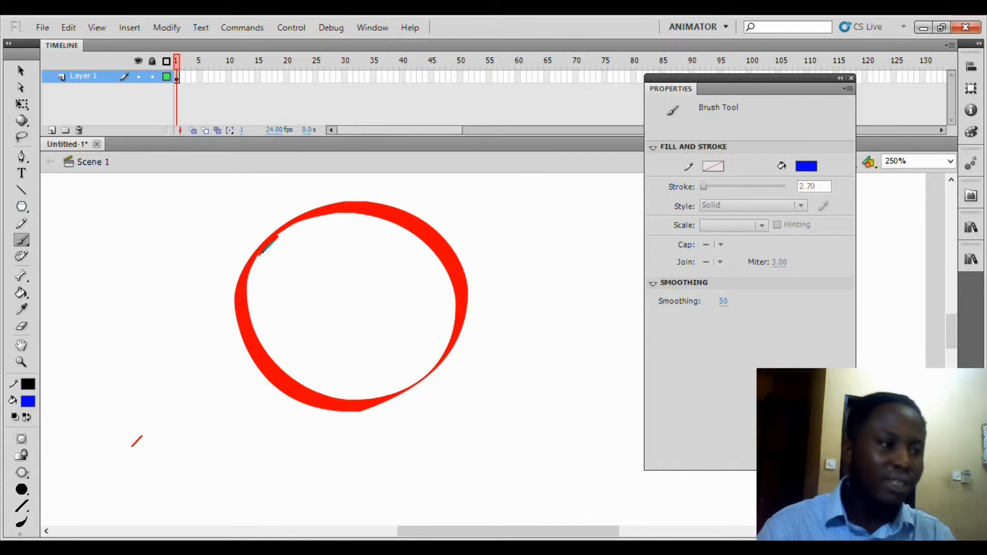
{"action": "mouse_move", "coordinate": [268, 240]}
{"action": "left_mouse_down"}
{"action": "mouse_move", "coordinate": [251, 303]}
{"action": "mouse_move", "coordinate": [258, 344]}
{"action": "mouse_move", "coordinate": [279, 374]}
{"action": "mouse_move", "coordinate": [353, 402]}
{"action": "mouse_move", "coordinate": [412, 383]}
{"action": "mouse_move", "coordinate": [440, 357]}
{"action": "mouse_move", "coordinate": [423, 376]}
{"action": "mouse_move", "coordinate": [434, 367]}
{"action": "mouse_move", "coordinate": [455, 293]}
{"action": "mouse_move", "coordinate": [413, 232]}
{"action": "mouse_move", "coordinate": [343, 215]}
{"action": "mouse_move", "coordinate": [268, 252]}
{"action": "left_mouse_up"}
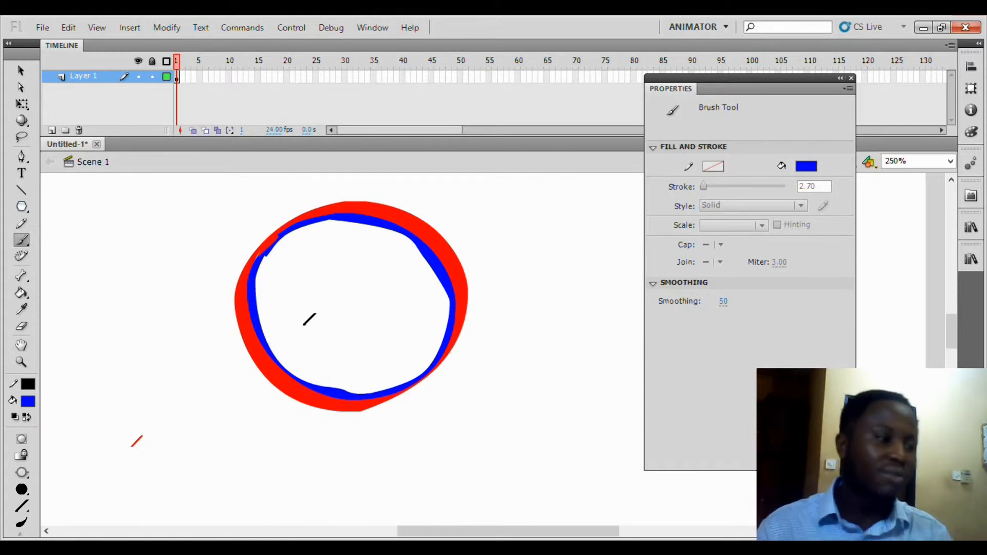
- Set the paint mode to Paint Selection and try painting blue strokes across the rings with nothing selected
{"action": "left_click", "coordinate": [22, 471]}
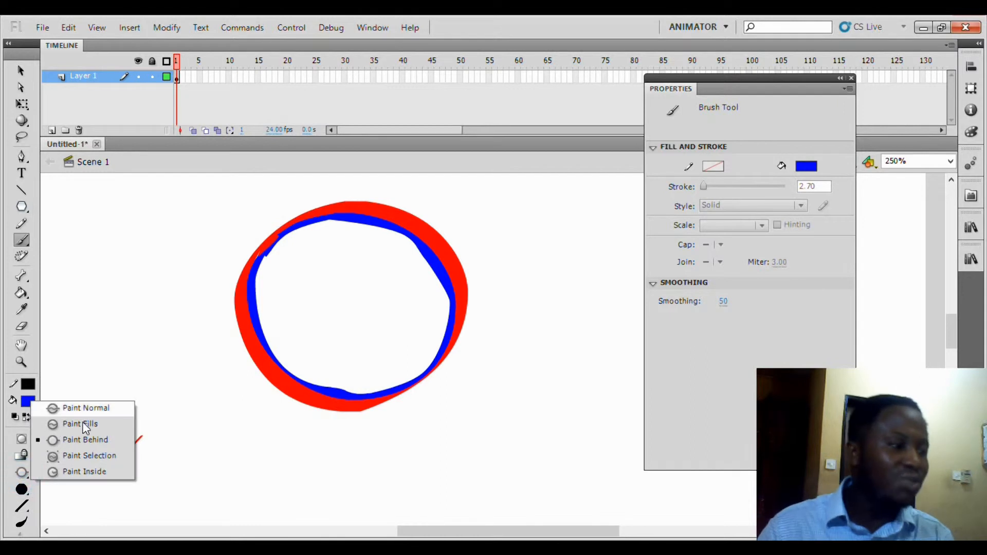
{"action": "left_click", "coordinate": [84, 471]}
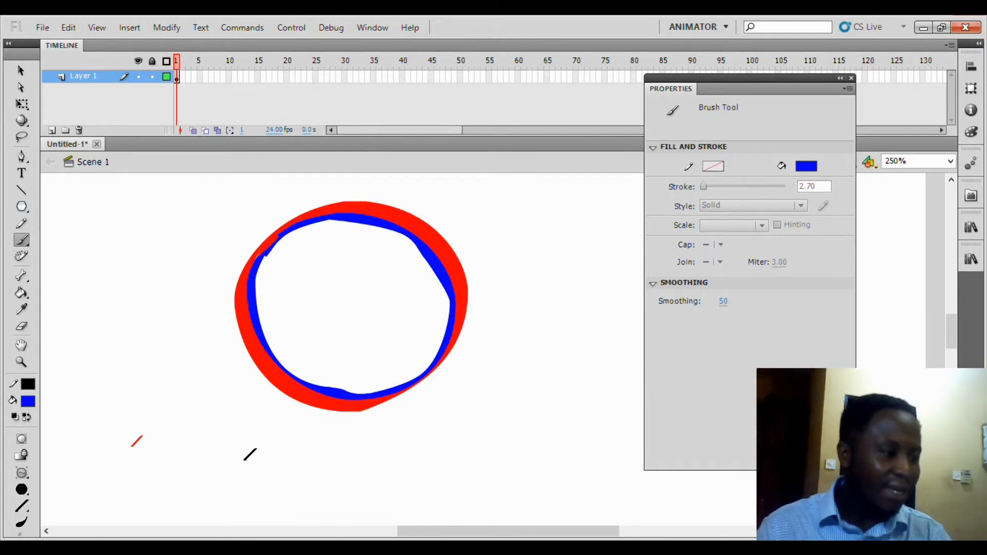
{"action": "left_click", "coordinate": [22, 472]}
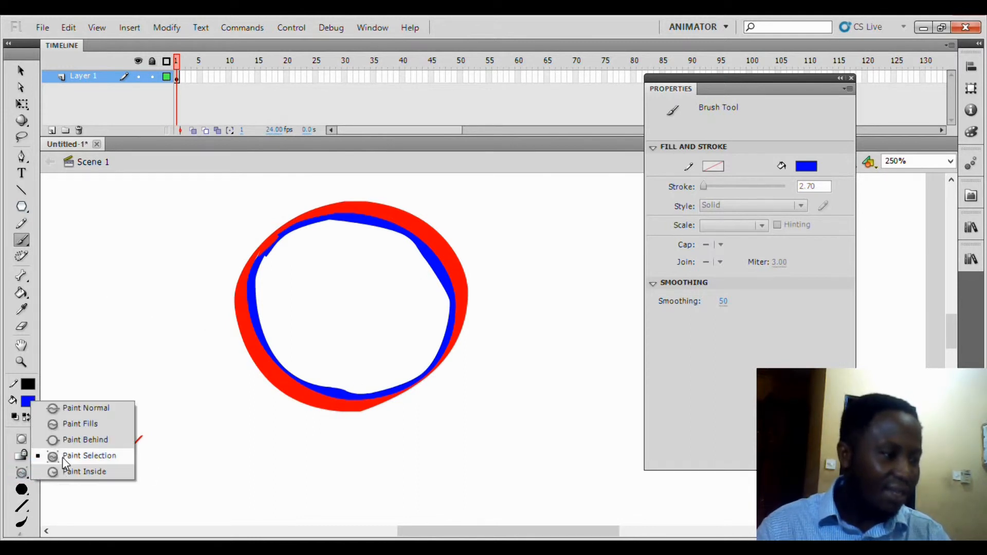
{"action": "left_click", "coordinate": [75, 456]}
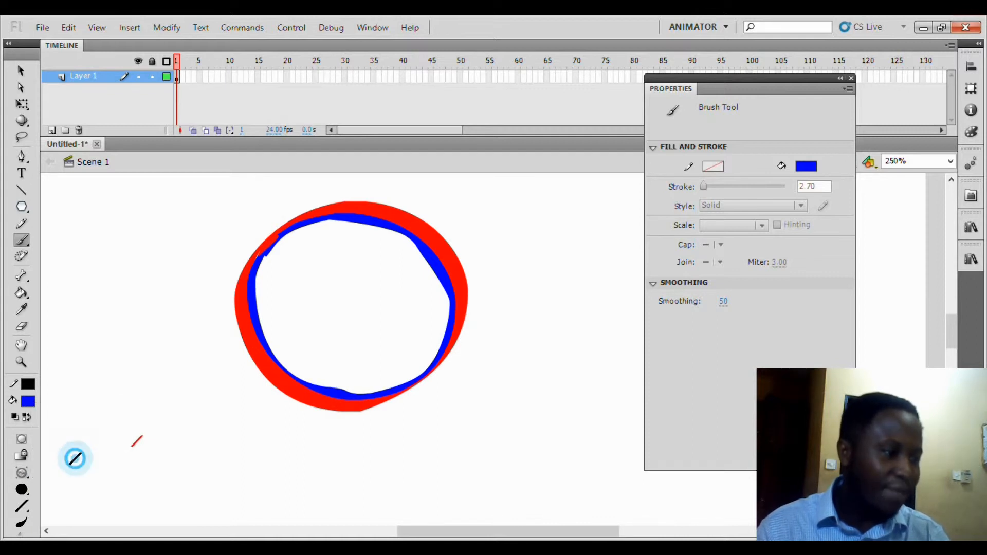
{"action": "mouse_move", "coordinate": [135, 334]}
{"action": "left_mouse_down"}
{"action": "mouse_move", "coordinate": [363, 456]}
{"action": "mouse_move", "coordinate": [576, 298]}
{"action": "left_mouse_up"}
{"action": "left_click_drag", "start_coordinate": [458, 298], "coordinate": [507, 398]}
{"action": "mouse_move", "coordinate": [308, 434]}
{"action": "left_mouse_down"}
{"action": "mouse_move", "coordinate": [410, 414]}
{"action": "mouse_move", "coordinate": [483, 302]}
{"action": "left_mouse_up"}
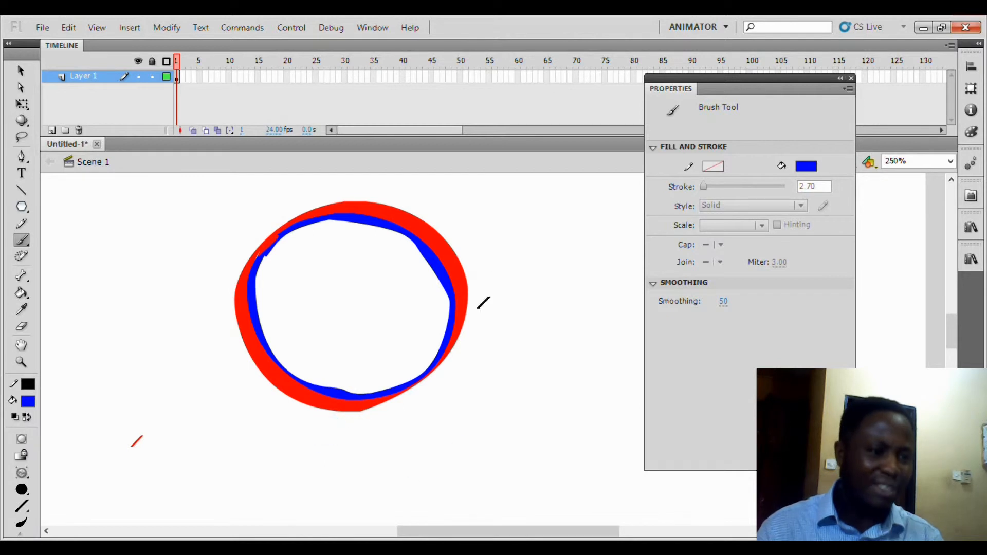
{"action": "left_click_drag", "start_coordinate": [385, 275], "coordinate": [595, 242]}
{"action": "mouse_move", "coordinate": [285, 296]}
{"action": "left_mouse_down"}
{"action": "mouse_move", "coordinate": [242, 335]}
{"action": "mouse_move", "coordinate": [512, 396]}
{"action": "left_mouse_up"}
{"action": "mouse_move", "coordinate": [419, 273]}
{"action": "left_mouse_down"}
{"action": "mouse_move", "coordinate": [512, 295]}
{"action": "mouse_move", "coordinate": [591, 447]}
{"action": "left_mouse_up"}
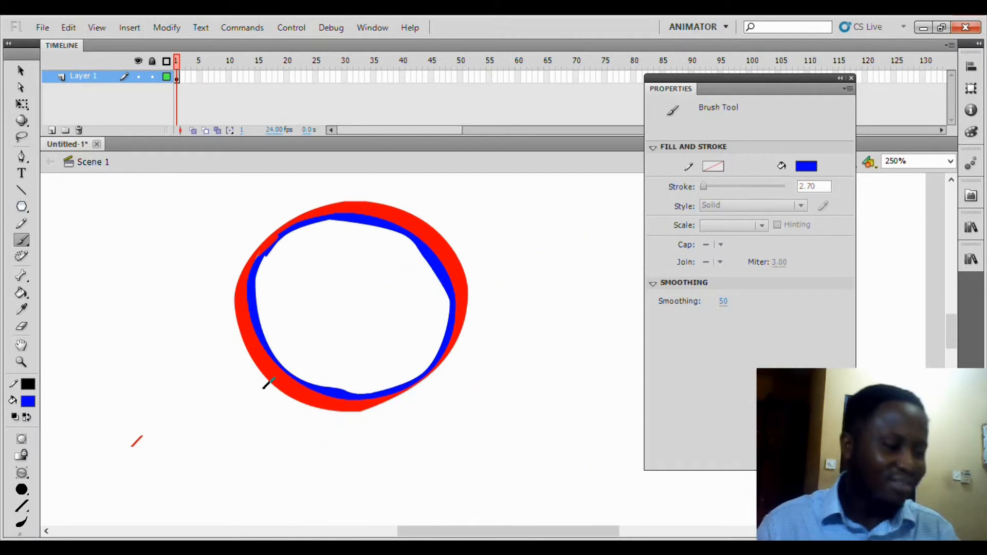
- Set the brush's fill colour to green, keeping the Paint Selection mode
{"action": "left_click", "coordinate": [28, 402]}
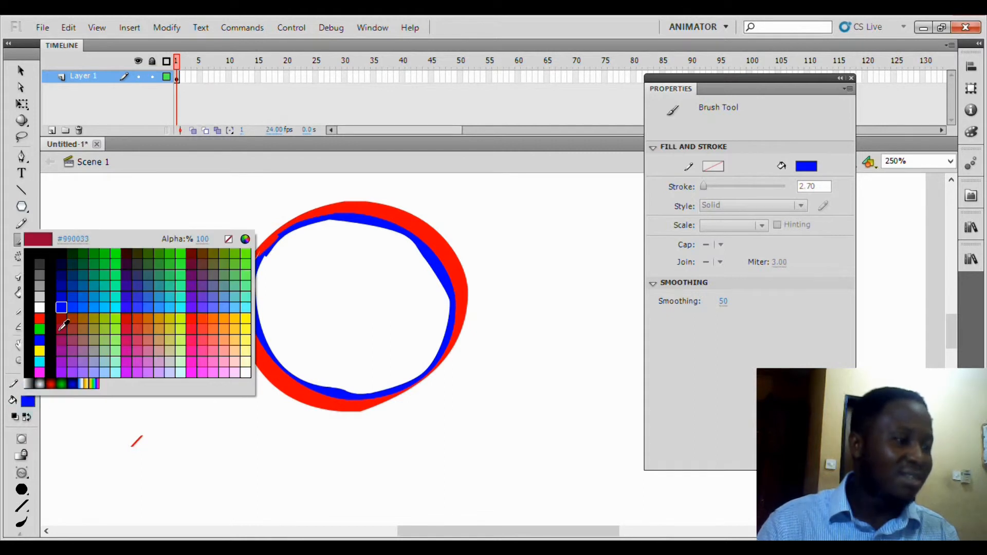
{"action": "left_click", "coordinate": [41, 333]}
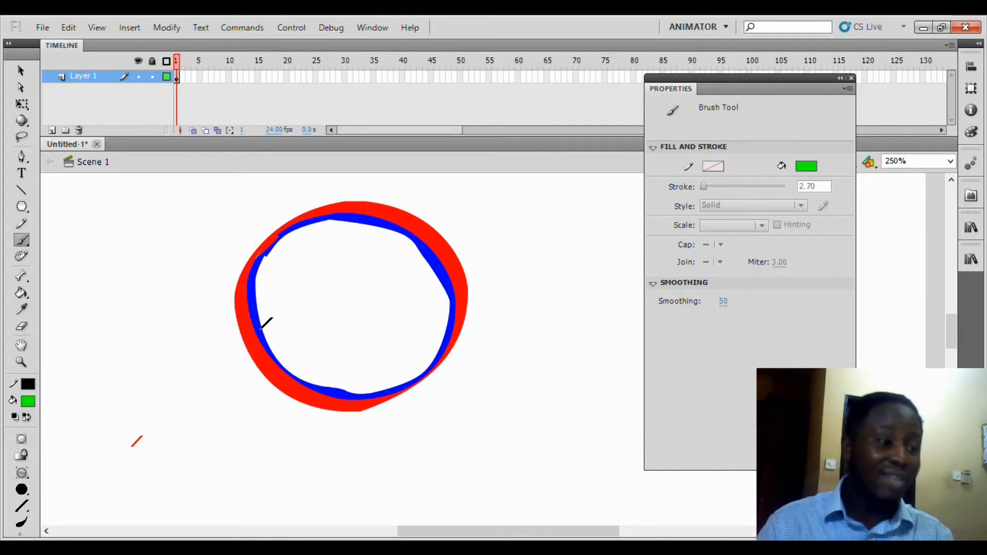
{"action": "left_click", "coordinate": [21, 472]}
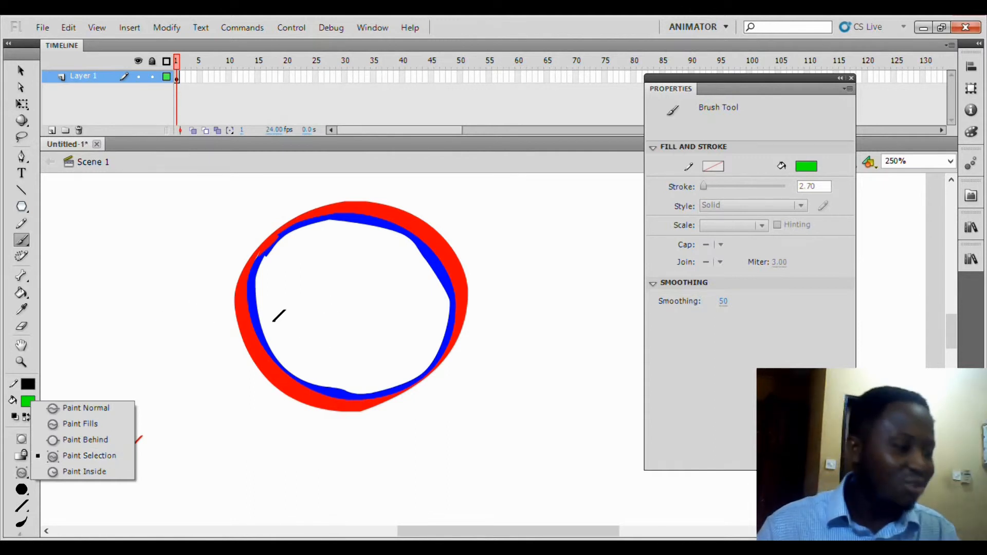
{"action": "left_click", "coordinate": [356, 220]}
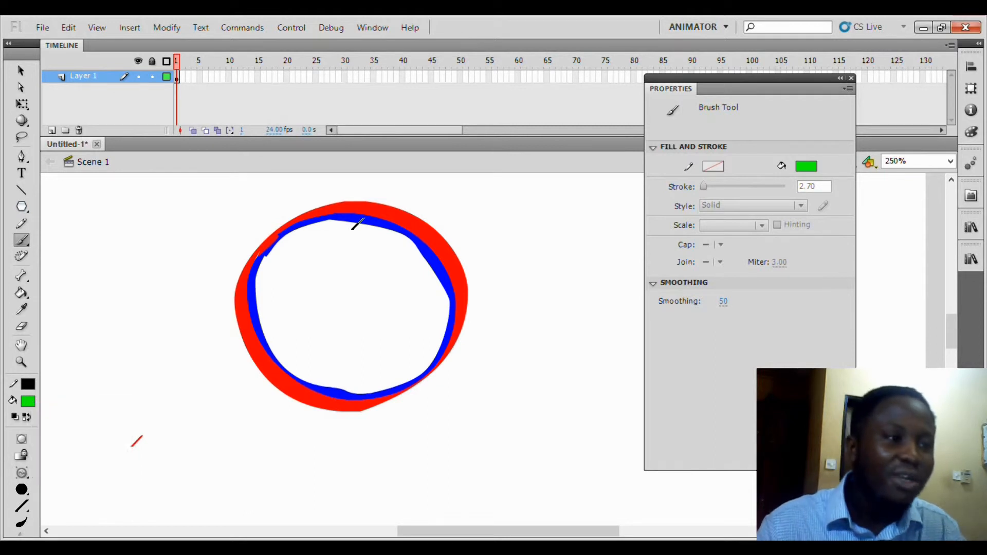
{"action": "key", "text": "q"}
{"action": "left_click", "coordinate": [366, 222]}
{"action": "left_click", "coordinate": [82, 420]}
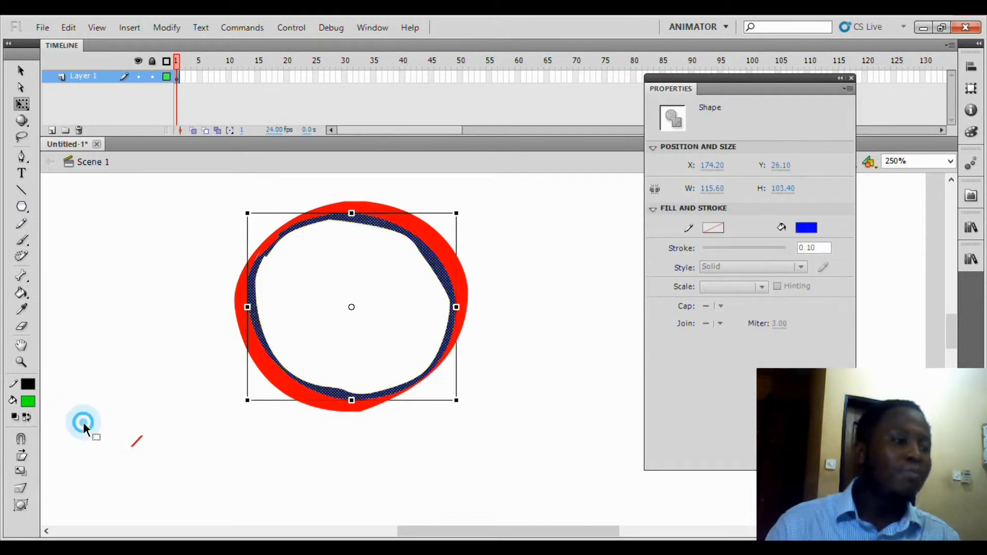
{"action": "key", "text": "b"}
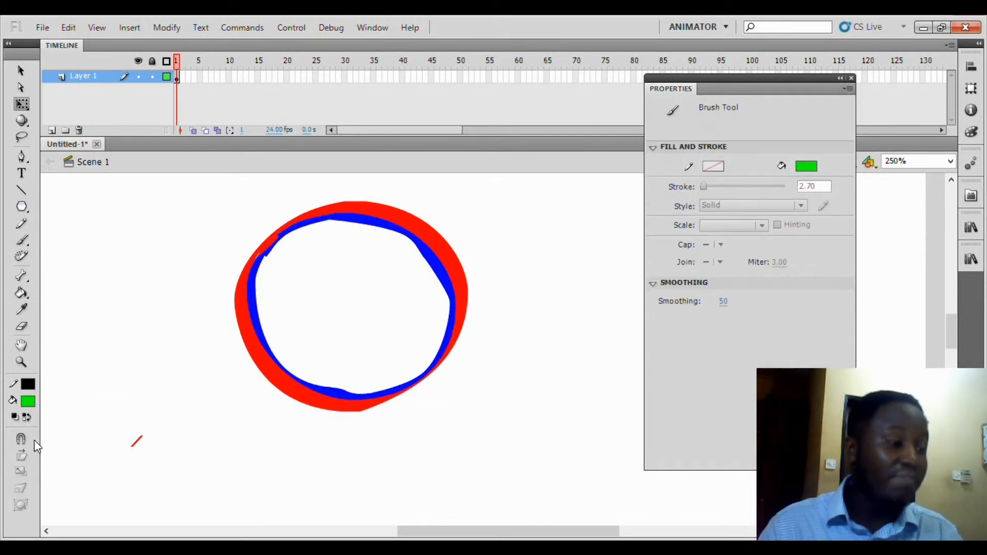
{"action": "left_click", "coordinate": [26, 470]}
{"action": "left_click", "coordinate": [78, 457]}
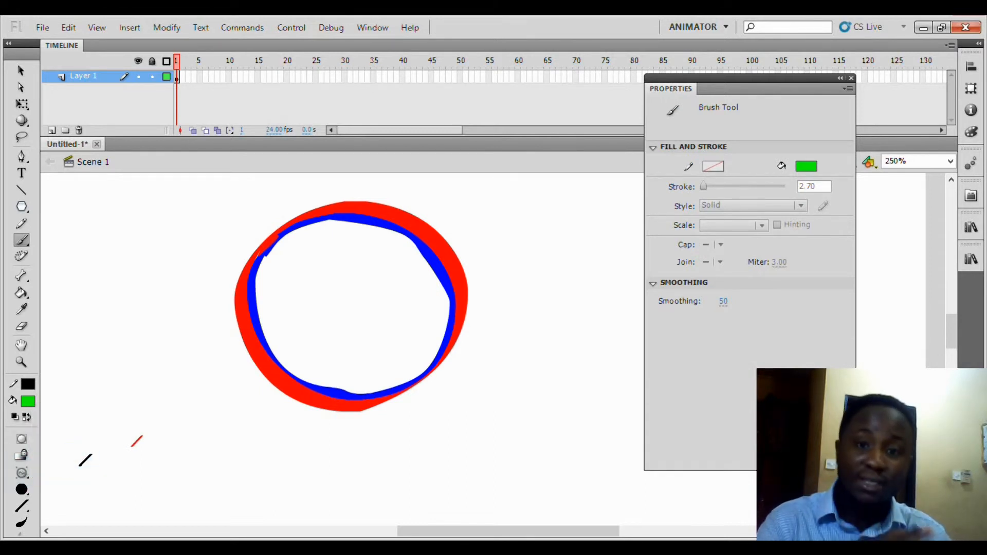
- Select the red ring, brush green over its lower-left section in Paint Selection mode, and clear the selection
{"action": "key", "text": "q"}
{"action": "left_click", "coordinate": [243, 318]}
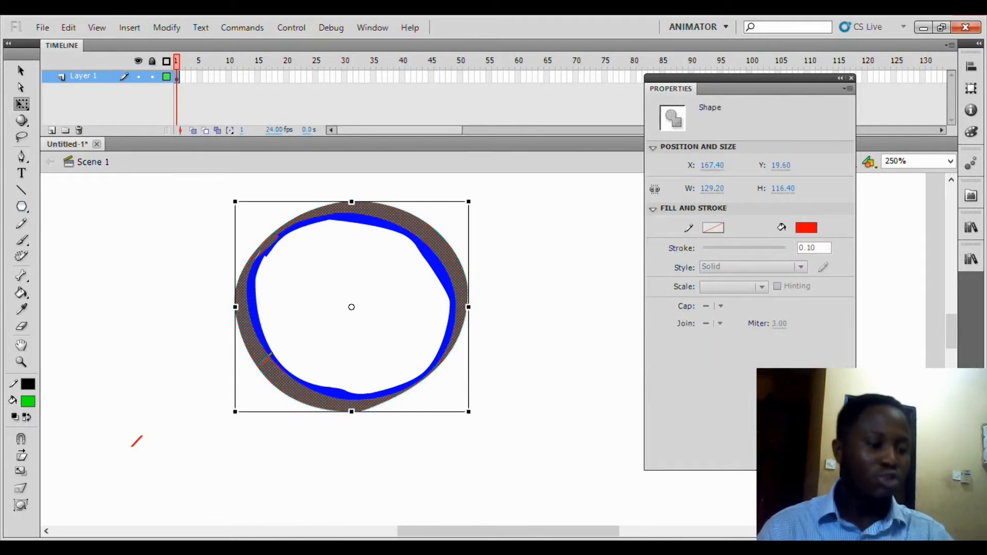
{"action": "key", "text": "b"}
{"action": "mouse_move", "coordinate": [271, 389]}
{"action": "left_mouse_down"}
{"action": "mouse_move", "coordinate": [252, 332]}
{"action": "mouse_move", "coordinate": [310, 412]}
{"action": "mouse_move", "coordinate": [256, 326]}
{"action": "mouse_move", "coordinate": [304, 406]}
{"action": "mouse_move", "coordinate": [289, 401]}
{"action": "left_mouse_up"}
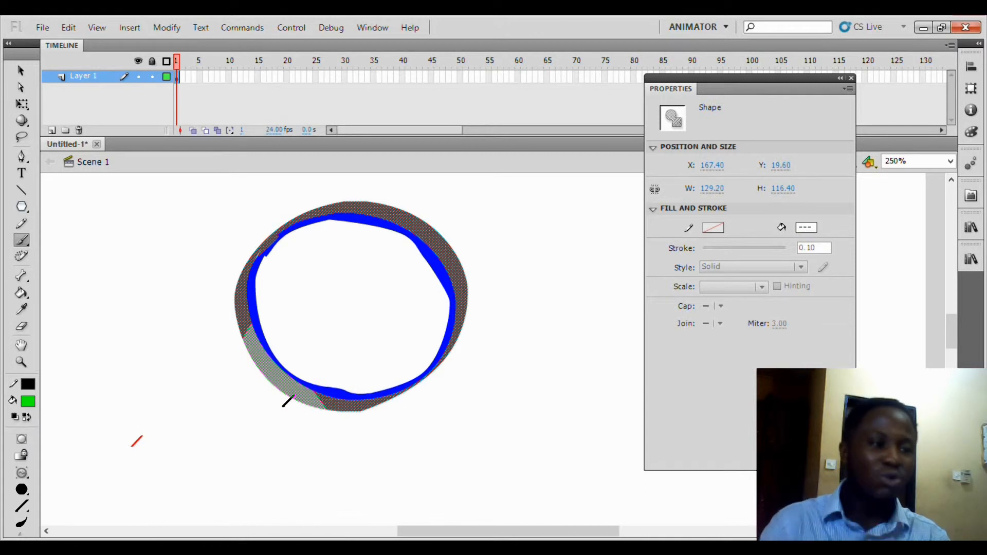
{"action": "key", "text": "q"}
{"action": "left_click", "coordinate": [386, 465]}
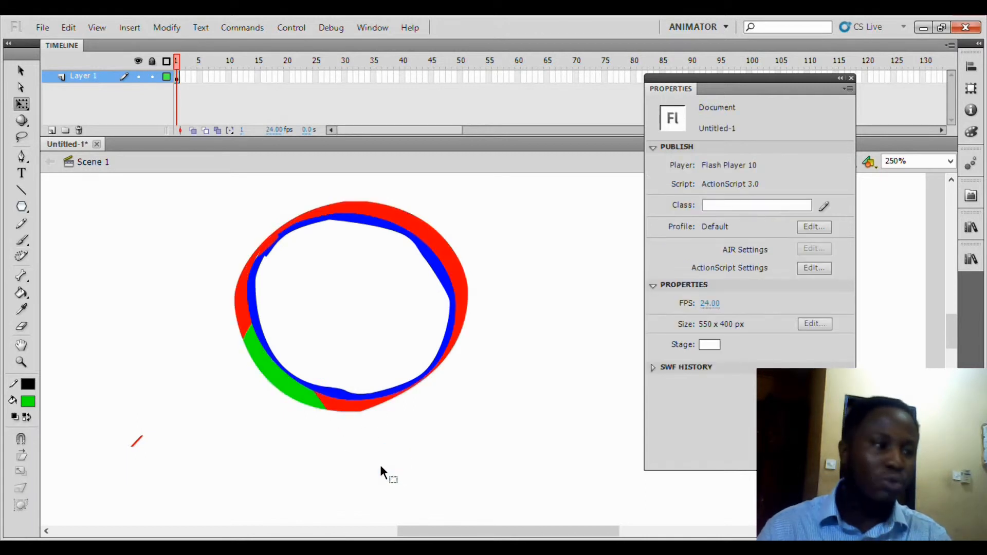
- Return to the Brush tool and switch its paint mode to Paint Fills
{"action": "key", "text": "b"}
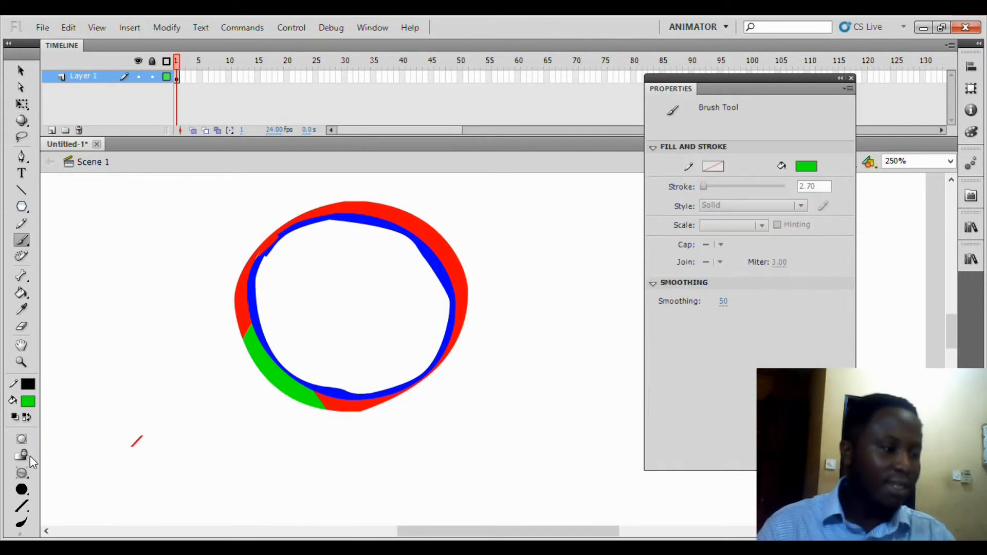
{"action": "left_click", "coordinate": [21, 470]}
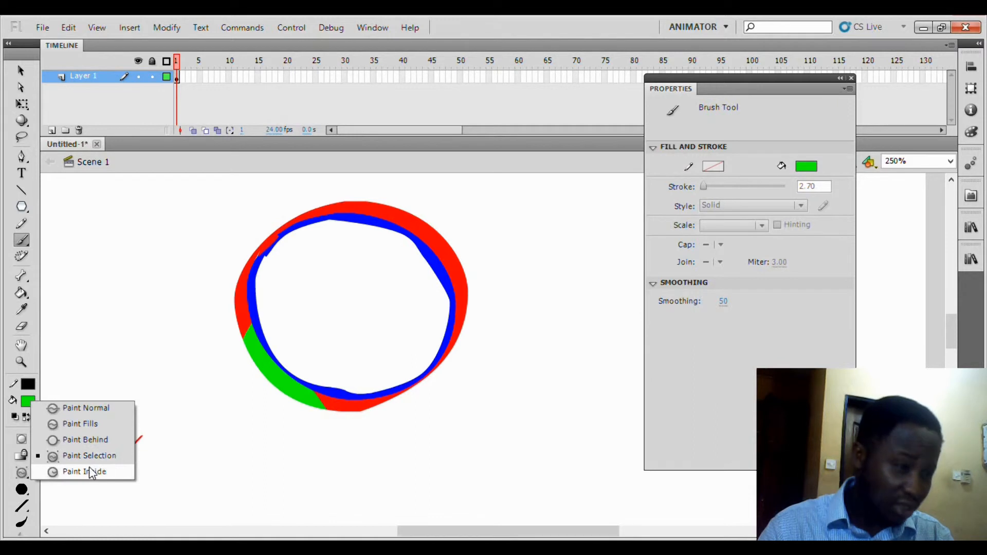
{"action": "left_click", "coordinate": [91, 425]}
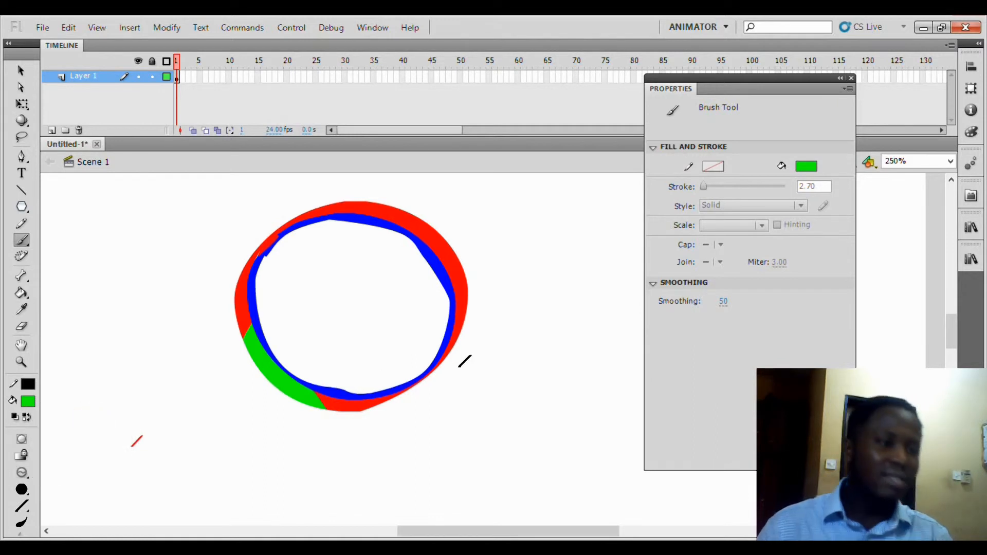
- Draw a green pentagon with a black outline, about 156 by 163 px, over the right part of the rings using the PolyStar tool
{"action": "left_click", "coordinate": [24, 209]}
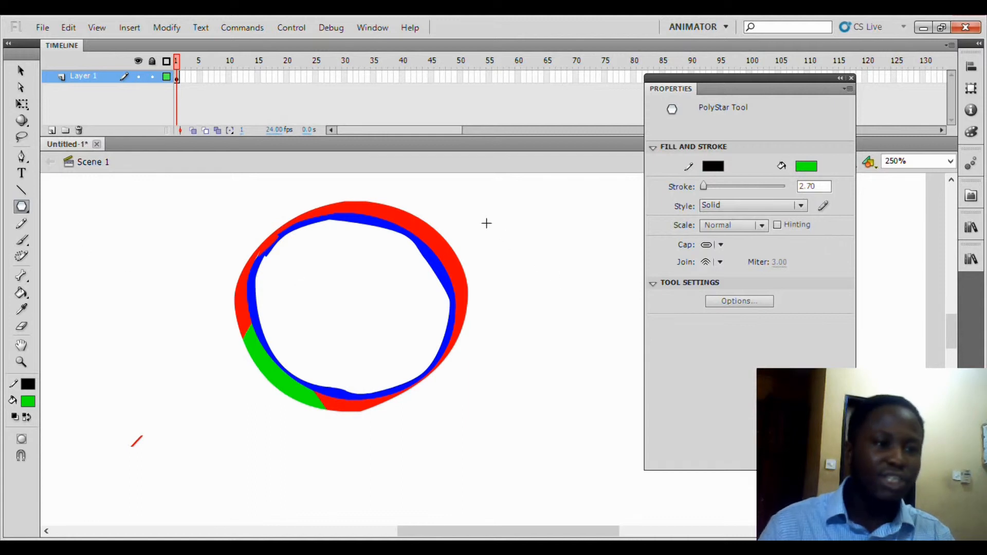
{"action": "mouse_move", "coordinate": [486, 223]}
{"action": "left_mouse_down"}
{"action": "mouse_move", "coordinate": [569, 341]}
{"action": "mouse_move", "coordinate": [515, 280]}
{"action": "mouse_move", "coordinate": [478, 262]}
{"action": "mouse_move", "coordinate": [478, 417]}
{"action": "mouse_move", "coordinate": [500, 370]}
{"action": "mouse_move", "coordinate": [514, 409]}
{"action": "mouse_move", "coordinate": [506, 402]}
{"action": "left_mouse_up"}
{"action": "key", "text": "space"}
{"action": "left_click_drag", "start_coordinate": [480, 293], "coordinate": [460, 372]}
{"action": "left_click_drag", "start_coordinate": [440, 334], "coordinate": [5, 137]}
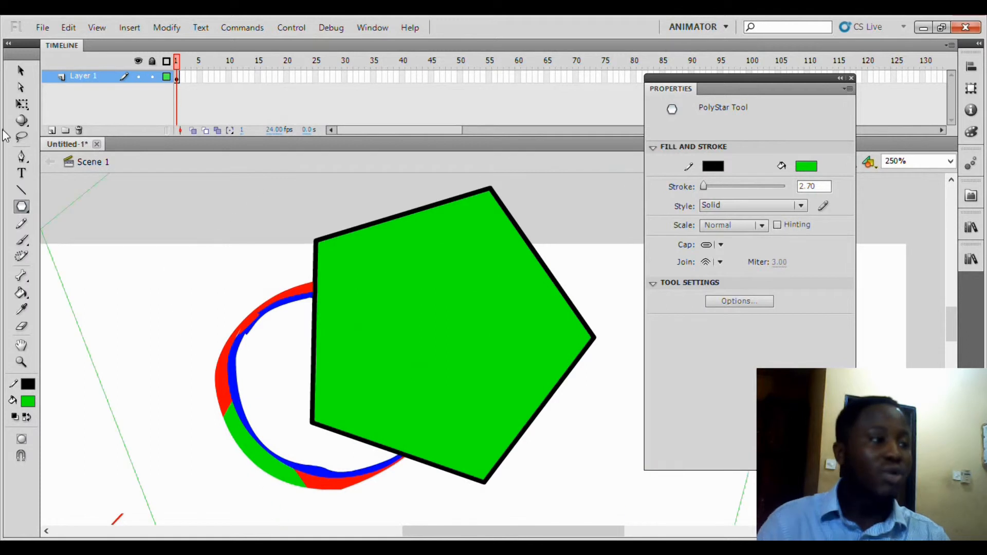
- Select the green pentagon's fill with the Free Transform tool
{"action": "left_click", "coordinate": [23, 75]}
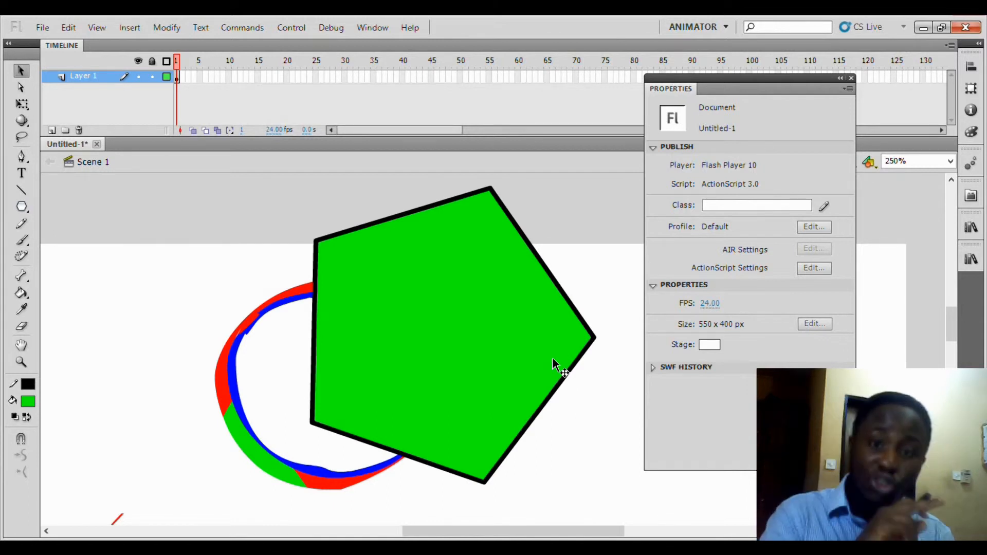
{"action": "key", "text": "q"}
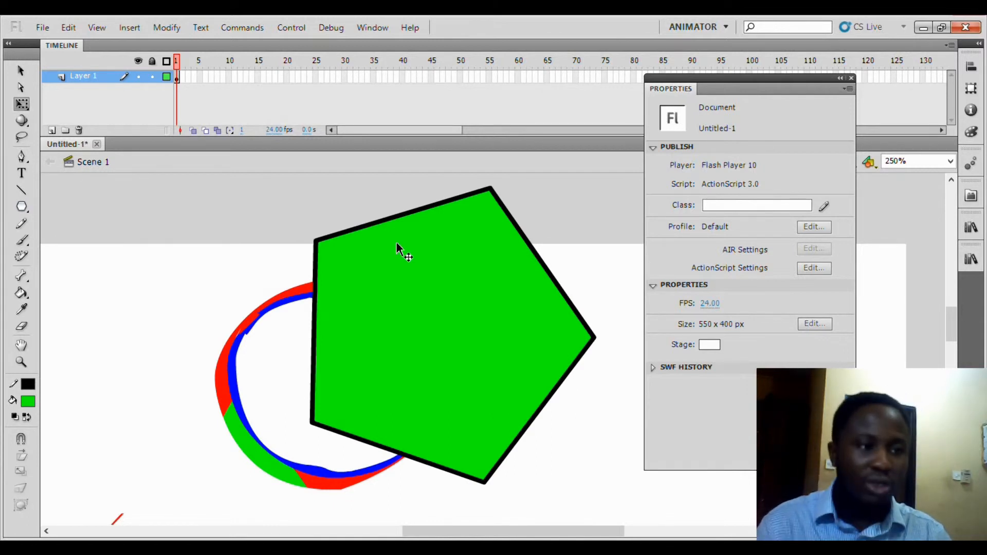
{"action": "left_click", "coordinate": [456, 323]}
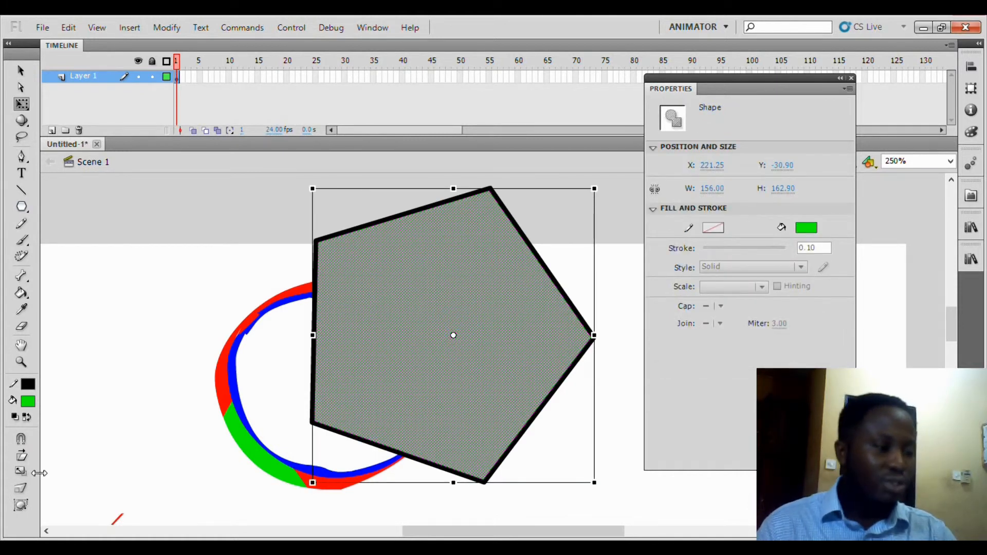
- Switch to the Brush tool, set its fill colour to blue, and clear the pentagon's selection
{"action": "key", "text": "b"}
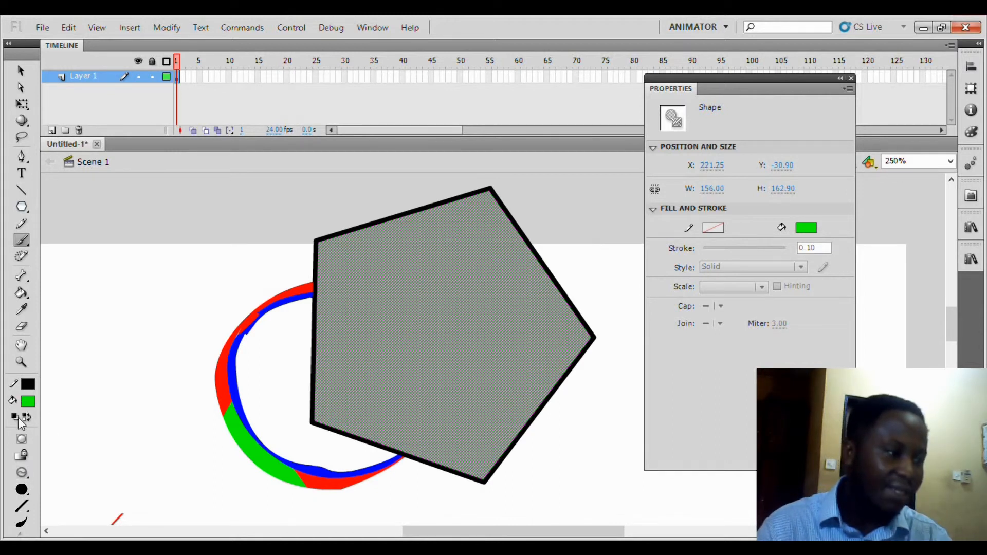
{"action": "left_click", "coordinate": [30, 401]}
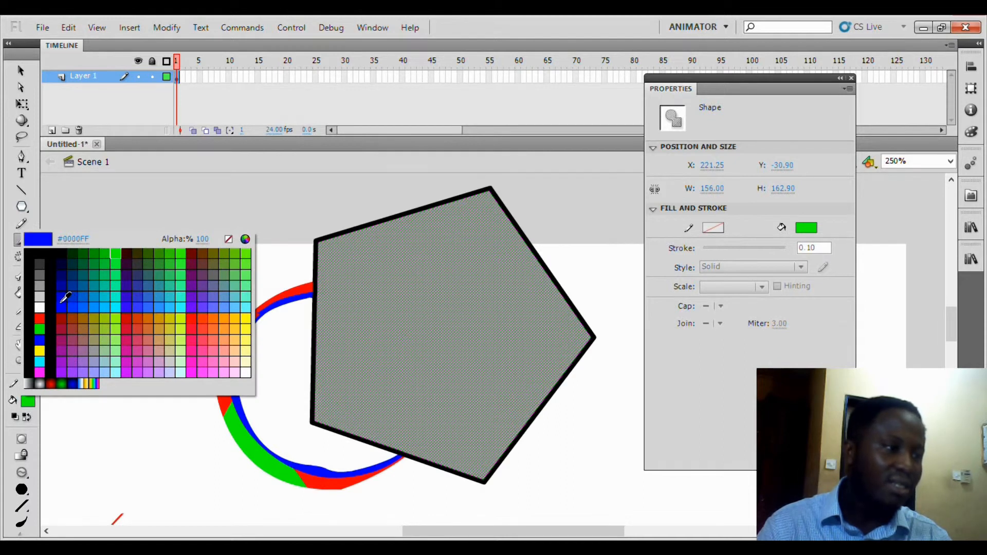
{"action": "left_click", "coordinate": [65, 298]}
{"action": "key", "text": "ctrl+z"}
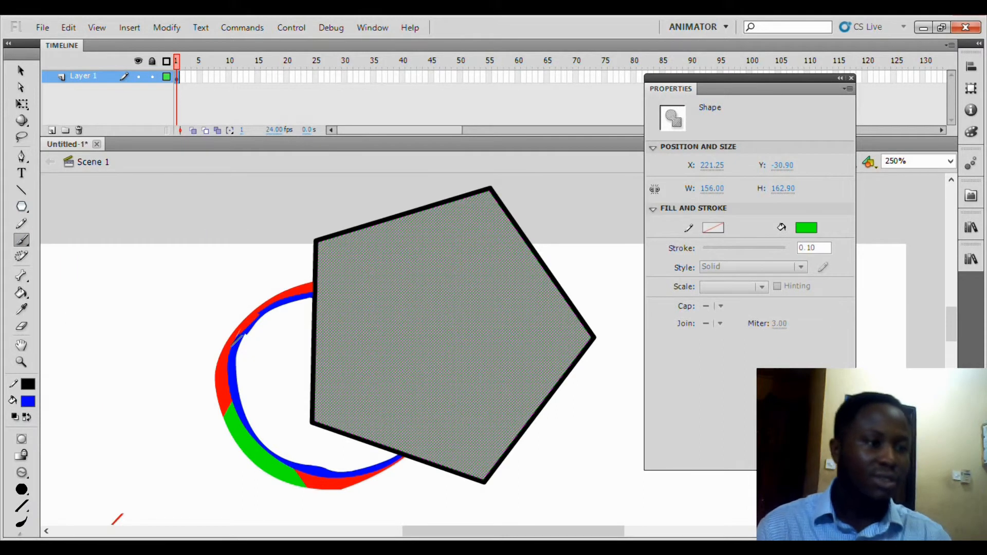
{"action": "key", "text": "ctrl+z"}
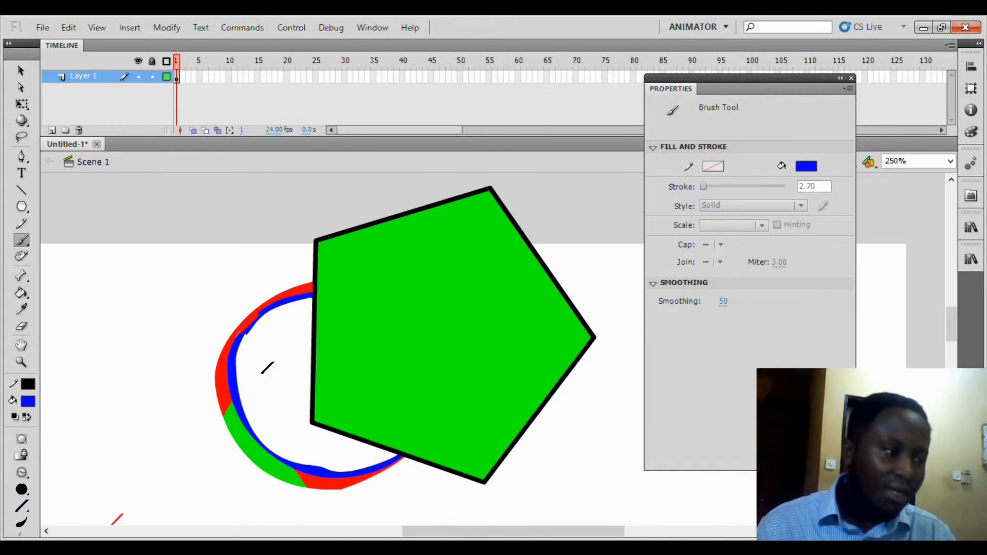
- Set the brush mode to Paint Normal and brush a blue stroke across the pentagon and the rings' left edge
{"action": "left_click", "coordinate": [21, 472]}
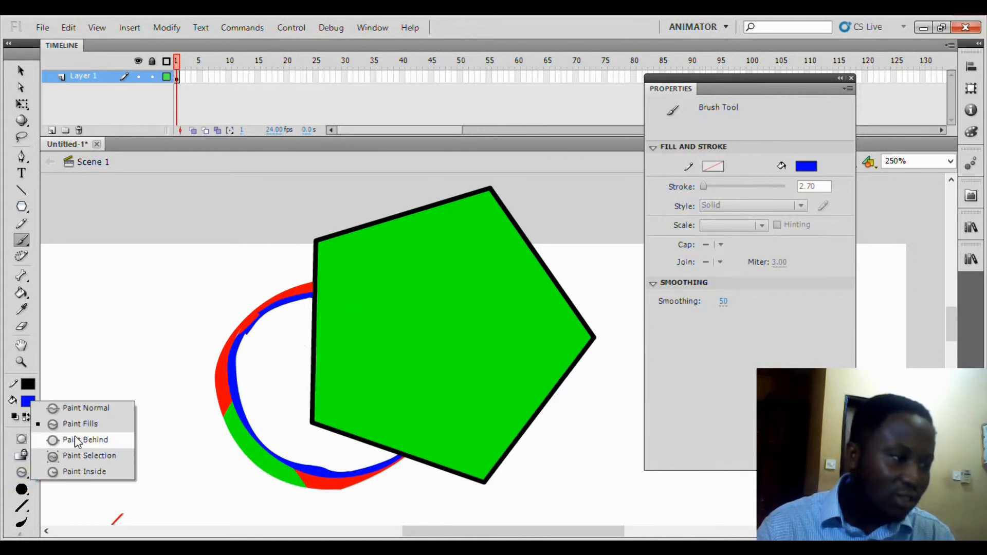
{"action": "left_click", "coordinate": [76, 462]}
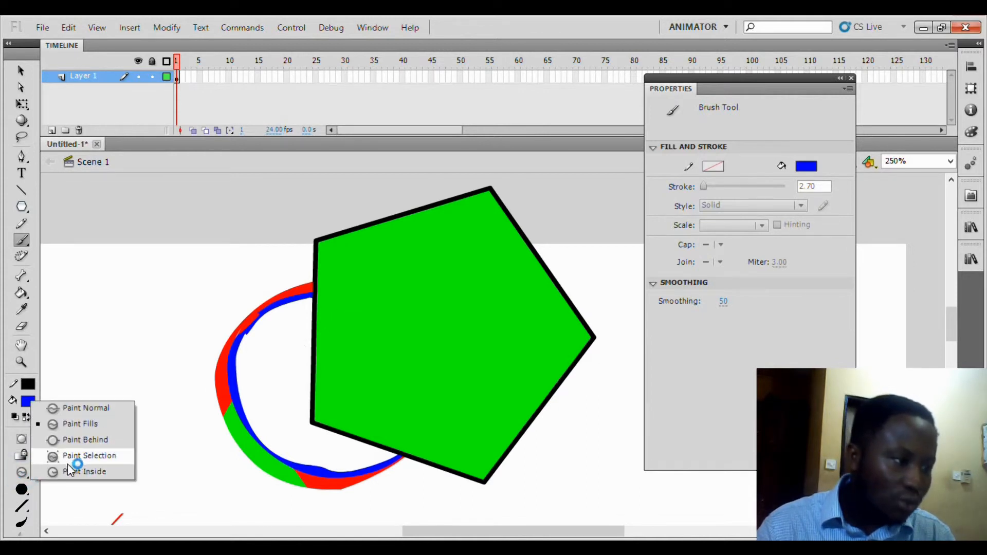
{"action": "left_click", "coordinate": [101, 410]}
{"action": "mouse_move", "coordinate": [590, 261]}
{"action": "left_mouse_down"}
{"action": "mouse_move", "coordinate": [218, 365]}
{"action": "mouse_move", "coordinate": [619, 254]}
{"action": "mouse_move", "coordinate": [262, 352]}
{"action": "mouse_move", "coordinate": [394, 314]}
{"action": "left_mouse_up"}
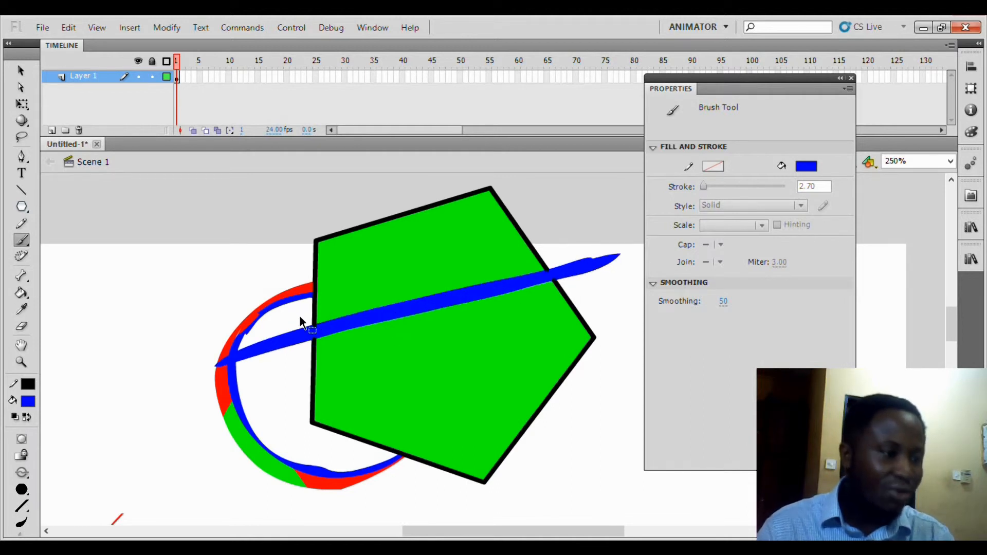
- Check the pentagon's outline segment above the blue stroke by selecting and deselecting it, and undo the stroke
{"action": "key", "text": "q"}
{"action": "left_click", "coordinate": [315, 325]}
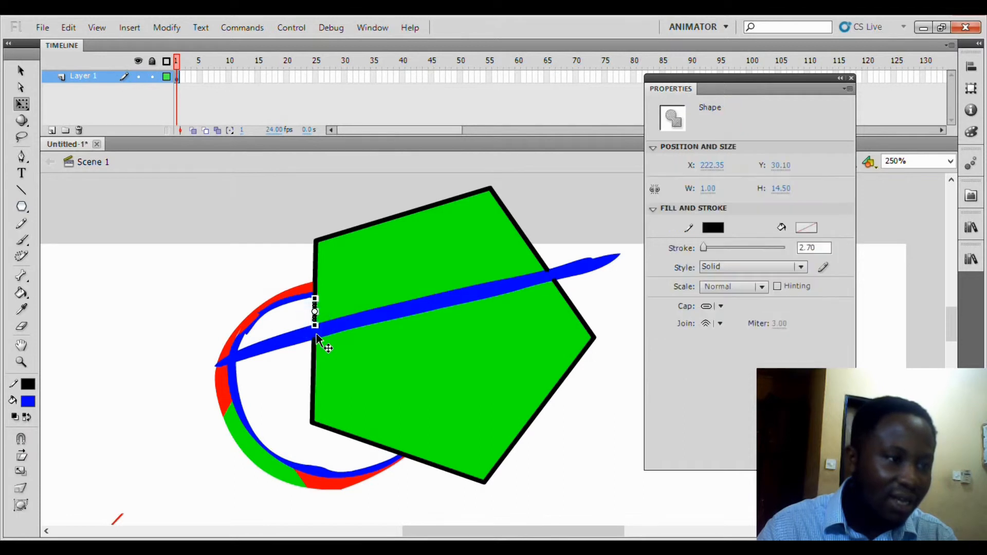
{"action": "left_click", "coordinate": [286, 261]}
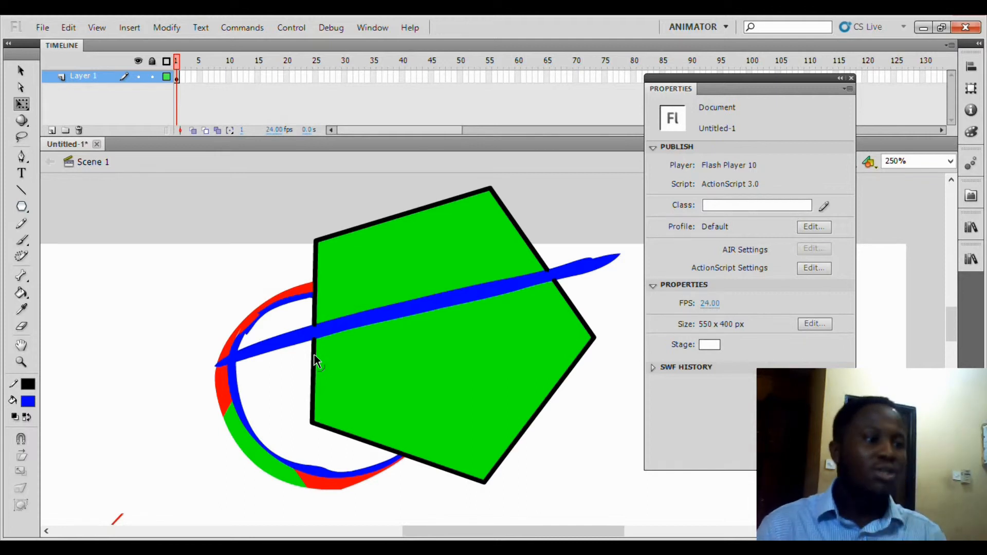
{"action": "left_click", "coordinate": [315, 311]}
{"action": "left_click", "coordinate": [240, 392]}
{"action": "key", "text": "ctrl+z"}
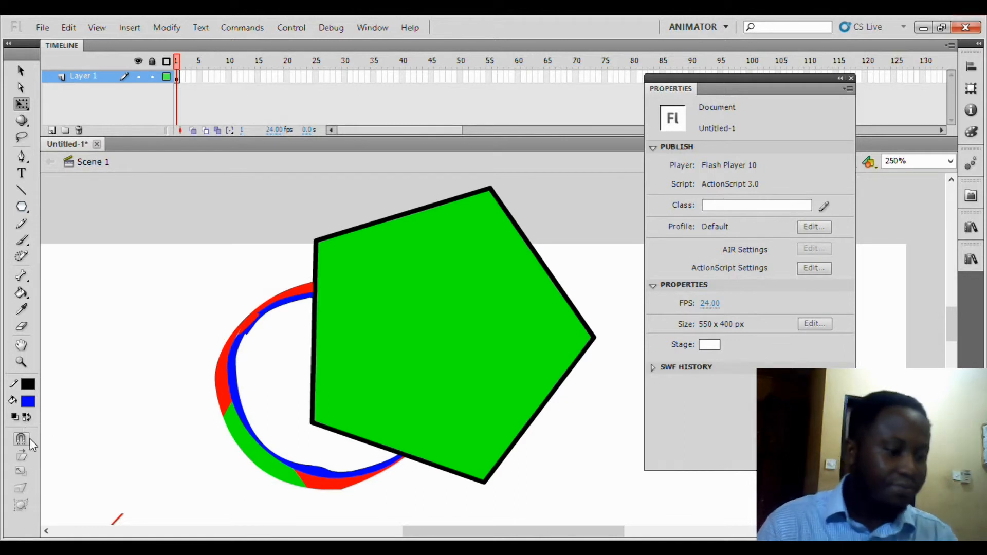
- Set the brush mode to Paint Fills and brush a blue band across the pentagon's upper part, past its black outline
{"action": "key", "text": "b"}
{"action": "left_click", "coordinate": [22, 472]}
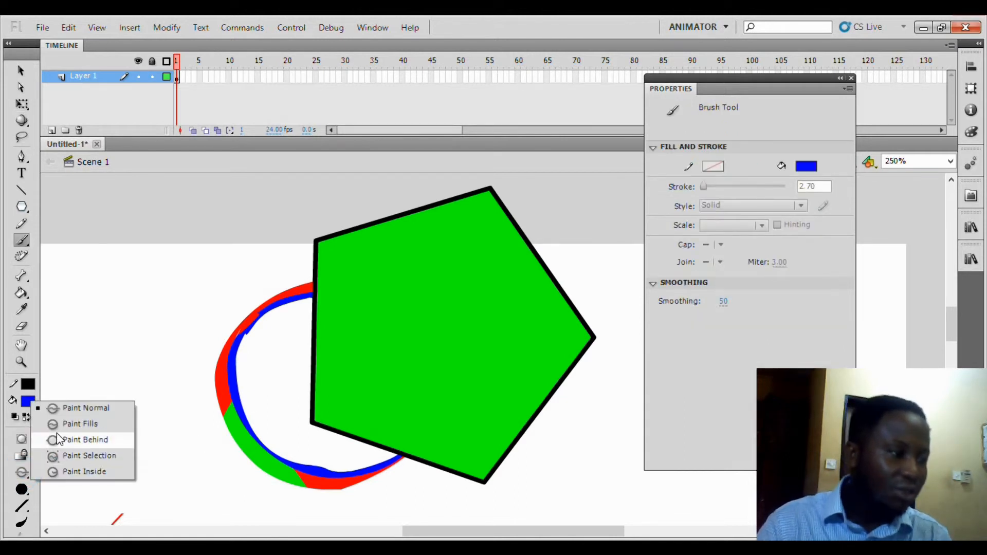
{"action": "left_click", "coordinate": [89, 427]}
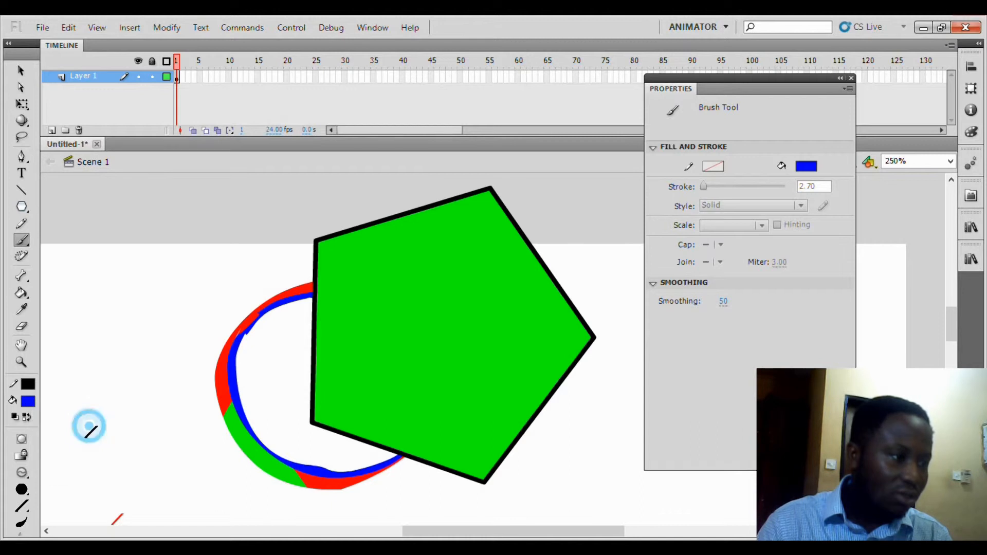
{"action": "mouse_move", "coordinate": [324, 253]}
{"action": "left_mouse_down"}
{"action": "mouse_move", "coordinate": [323, 289]}
{"action": "mouse_move", "coordinate": [345, 291]}
{"action": "mouse_move", "coordinate": [320, 269]}
{"action": "mouse_move", "coordinate": [356, 257]}
{"action": "mouse_move", "coordinate": [549, 250]}
{"action": "mouse_move", "coordinate": [295, 282]}
{"action": "mouse_move", "coordinate": [547, 251]}
{"action": "left_mouse_up"}
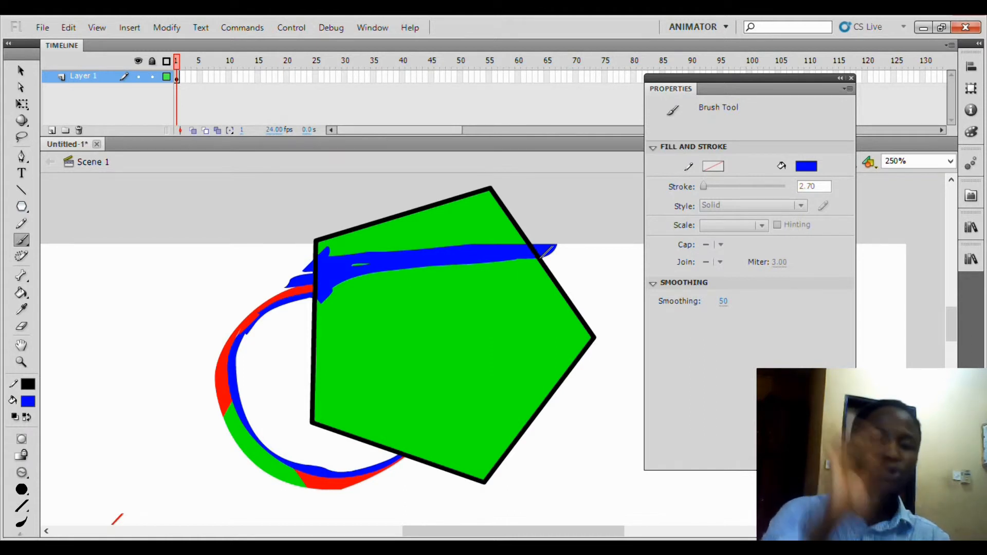
- Pick light grey as the fill colour and return to the Brush tool
{"action": "left_click", "coordinate": [23, 480]}
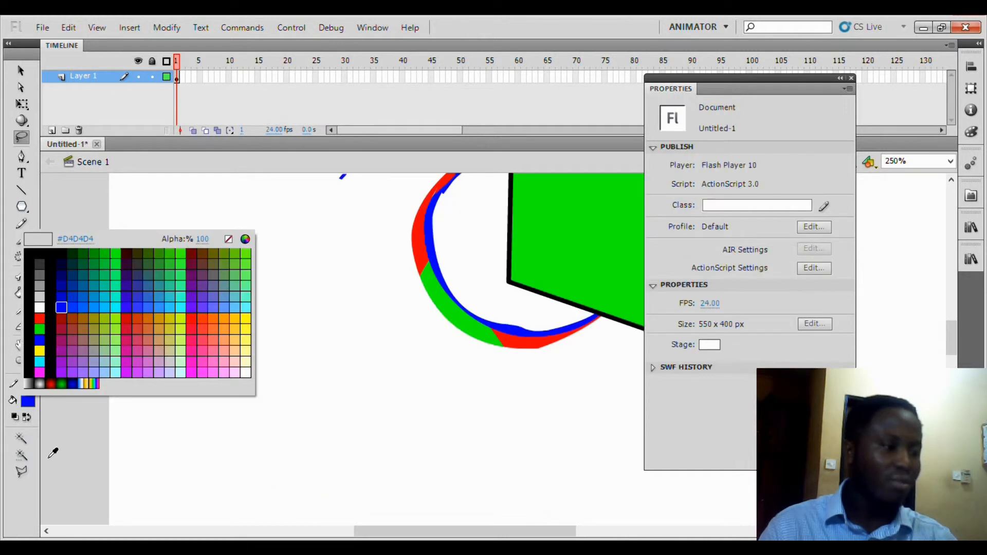
{"action": "left_click", "coordinate": [97, 460]}
{"action": "key", "text": "b"}
{"action": "key", "text": "b"}
{"action": "key", "text": "b"}
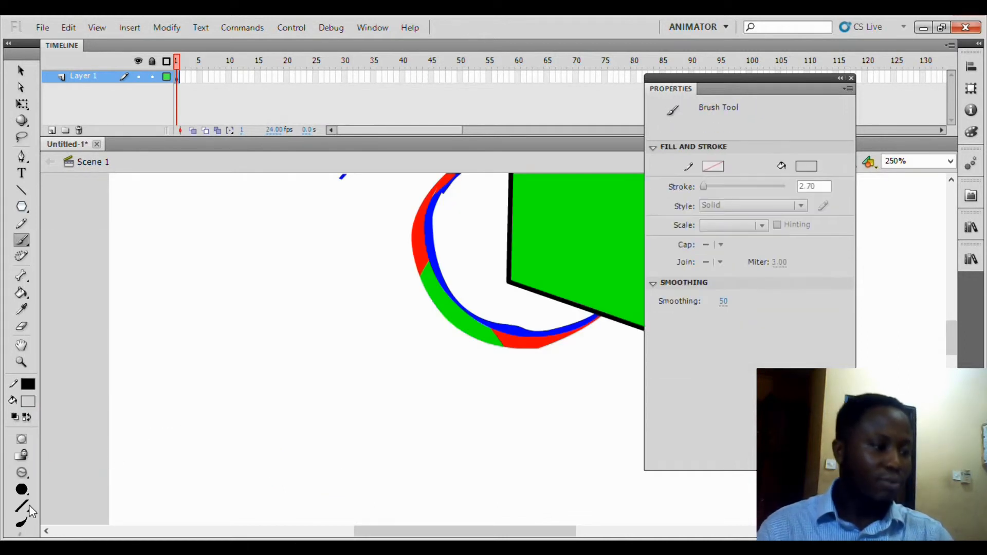
- Give the brush the round shape, the smallest size and a black fill colour
{"action": "left_click", "coordinate": [21, 507]}
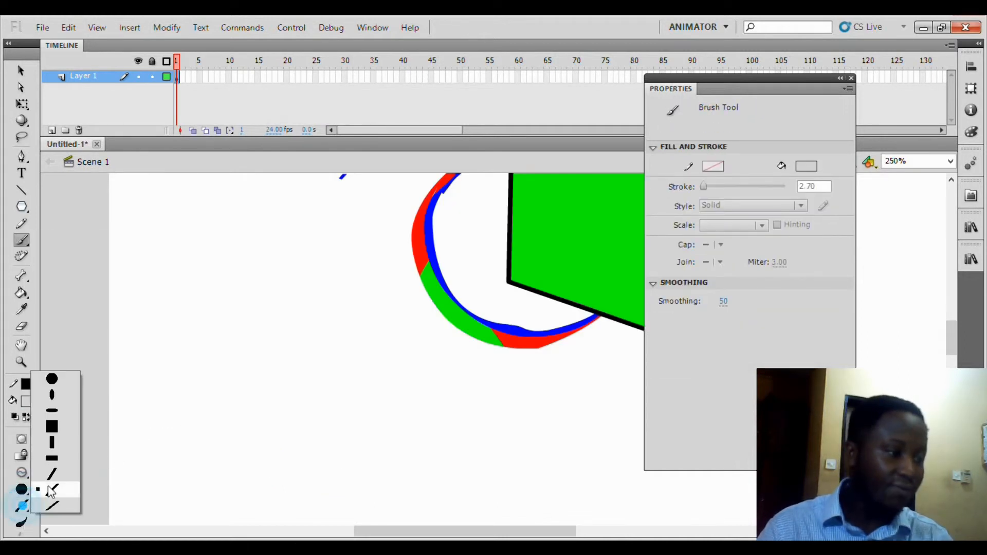
{"action": "left_click", "coordinate": [52, 380]}
{"action": "left_click", "coordinate": [21, 489]}
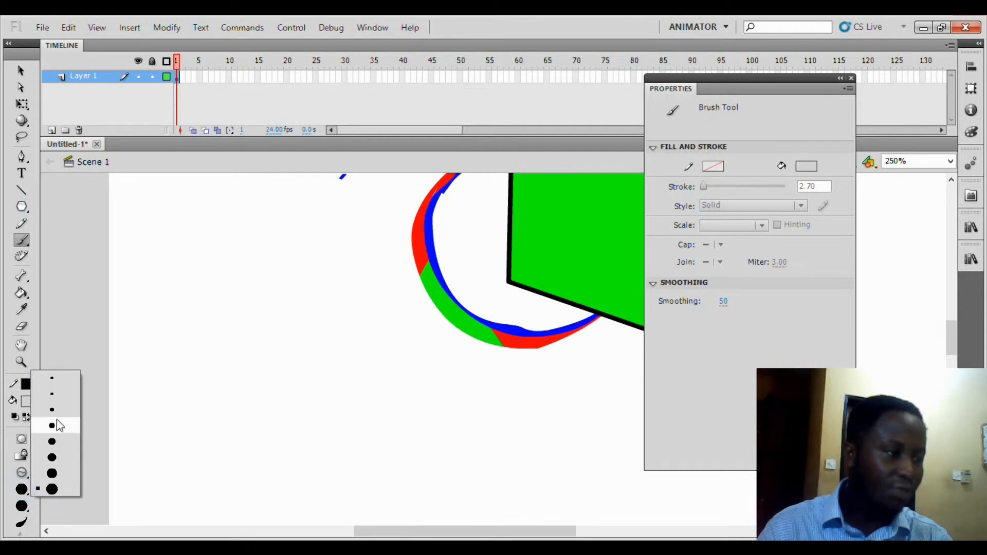
{"action": "left_click", "coordinate": [53, 379]}
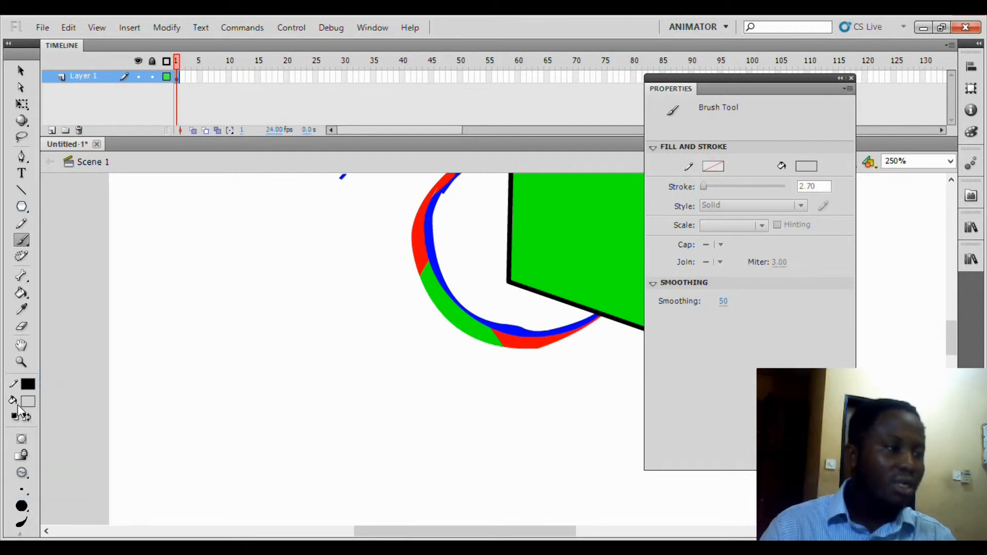
{"action": "left_click", "coordinate": [28, 401]}
{"action": "left_click", "coordinate": [48, 353]}
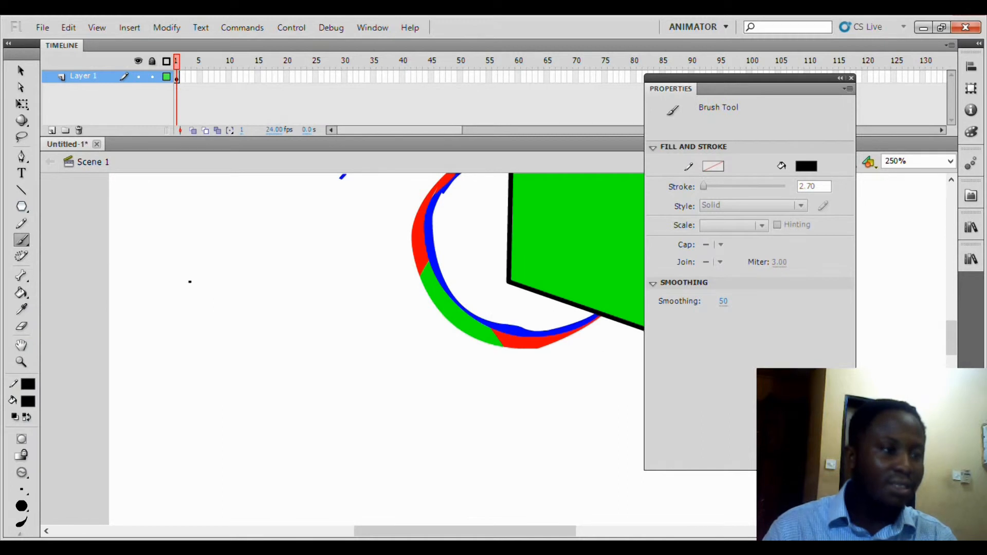
- Brush the outline of a head in side profile on the empty stage beside the rings, with forehead, nose, mouth and jaw
{"action": "mouse_move", "coordinate": [177, 284]}
{"action": "left_mouse_down"}
{"action": "mouse_move", "coordinate": [272, 274]}
{"action": "mouse_move", "coordinate": [291, 284]}
{"action": "left_mouse_up"}
{"action": "mouse_move", "coordinate": [215, 281]}
{"action": "left_mouse_down"}
{"action": "mouse_move", "coordinate": [291, 281]}
{"action": "mouse_move", "coordinate": [287, 375]}
{"action": "left_mouse_up"}
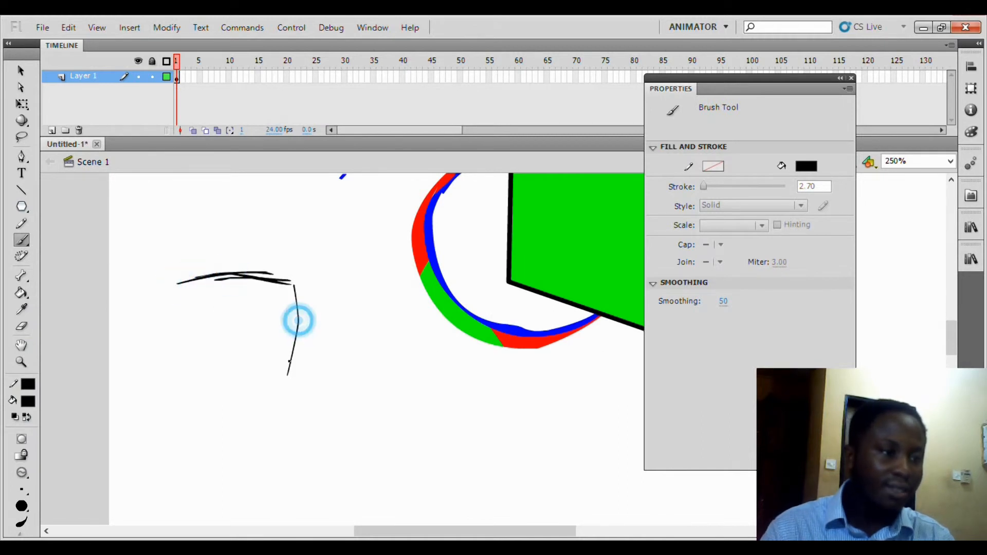
{"action": "left_click_drag", "start_coordinate": [296, 309], "coordinate": [264, 408]}
{"action": "left_click_drag", "start_coordinate": [292, 313], "coordinate": [255, 392]}
{"action": "left_click_drag", "start_coordinate": [176, 283], "coordinate": [234, 391]}
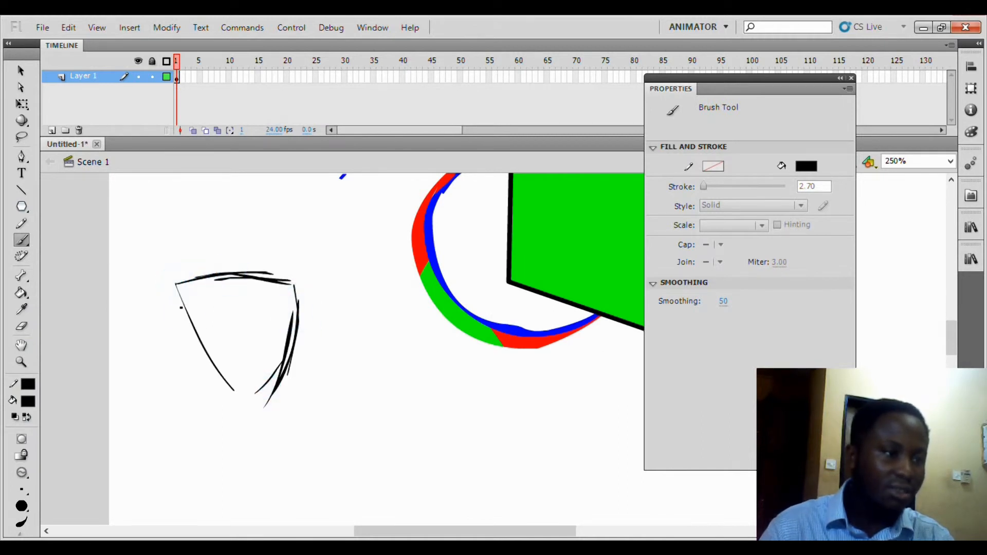
{"action": "left_click_drag", "start_coordinate": [180, 309], "coordinate": [270, 408]}
{"action": "left_click_drag", "start_coordinate": [283, 372], "coordinate": [274, 399]}
{"action": "mouse_move", "coordinate": [296, 297]}
{"action": "left_mouse_down"}
{"action": "mouse_move", "coordinate": [311, 363]}
{"action": "mouse_move", "coordinate": [275, 411]}
{"action": "left_mouse_up"}
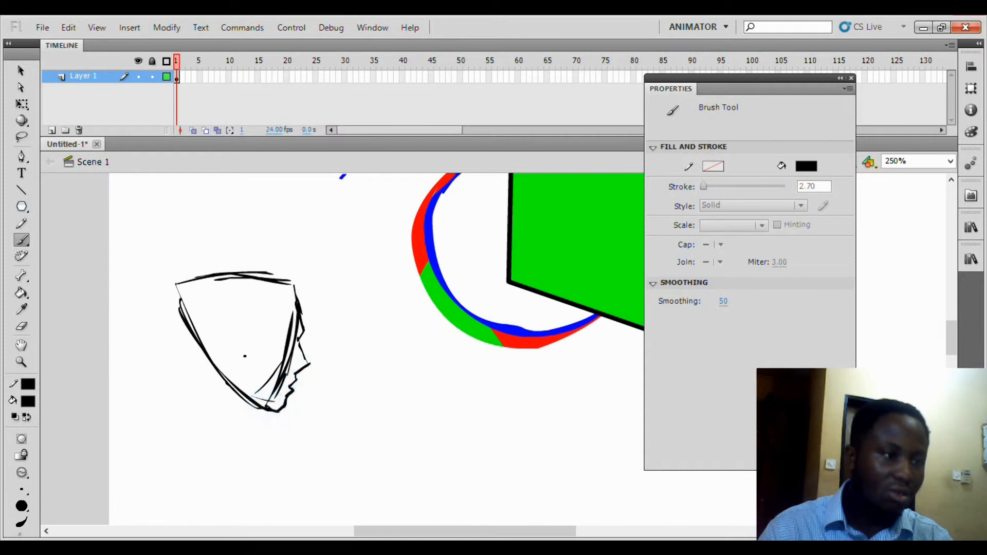
- Add the ear, the back and front neck lines, and the eye to the profile head
{"action": "left_click_drag", "start_coordinate": [227, 345], "coordinate": [232, 381]}
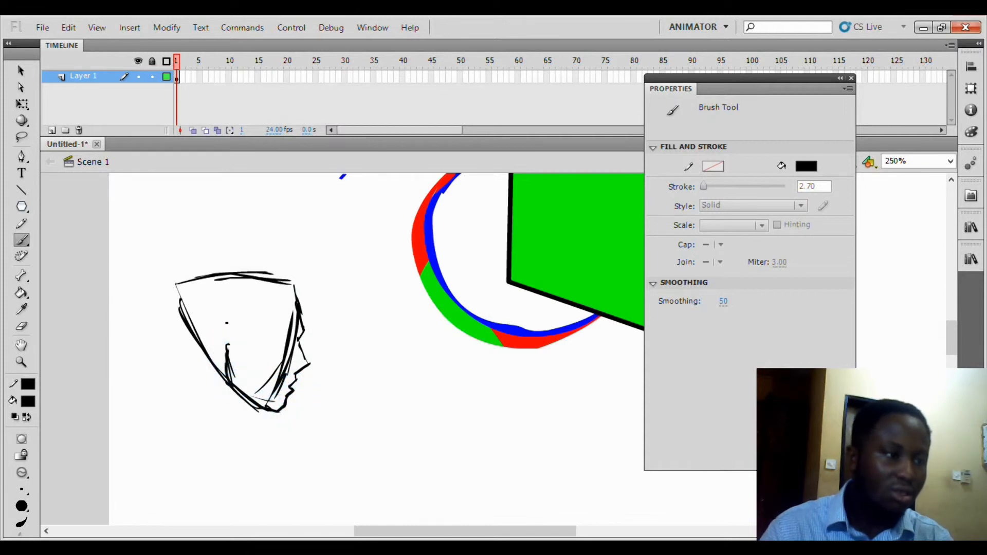
{"action": "mouse_move", "coordinate": [228, 313]}
{"action": "left_mouse_down"}
{"action": "mouse_move", "coordinate": [214, 350]}
{"action": "mouse_move", "coordinate": [227, 365]}
{"action": "mouse_move", "coordinate": [229, 329]}
{"action": "mouse_move", "coordinate": [194, 336]}
{"action": "mouse_move", "coordinate": [174, 416]}
{"action": "left_mouse_up"}
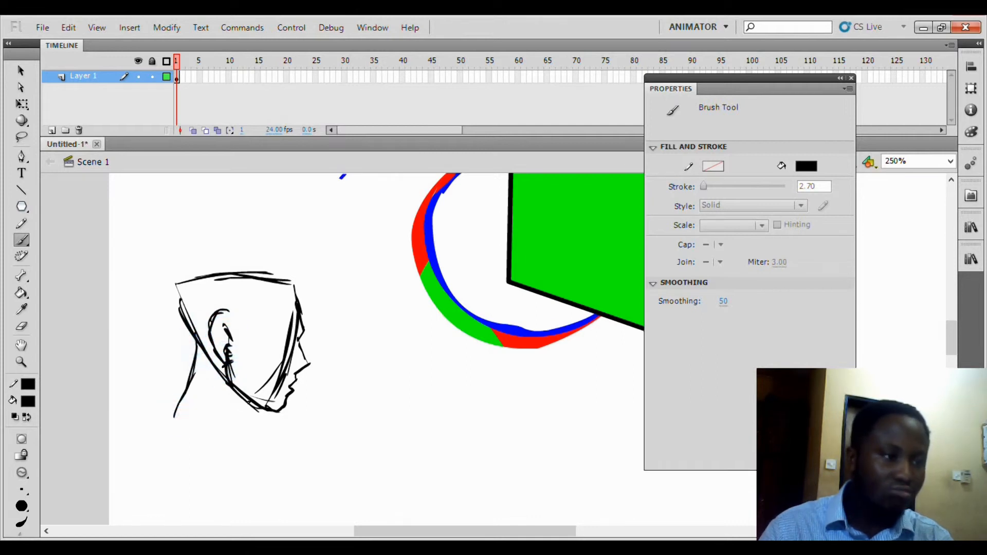
{"action": "mouse_move", "coordinate": [251, 406]}
{"action": "left_mouse_down"}
{"action": "mouse_move", "coordinate": [244, 401]}
{"action": "mouse_move", "coordinate": [242, 417]}
{"action": "mouse_move", "coordinate": [256, 440]}
{"action": "left_mouse_up"}
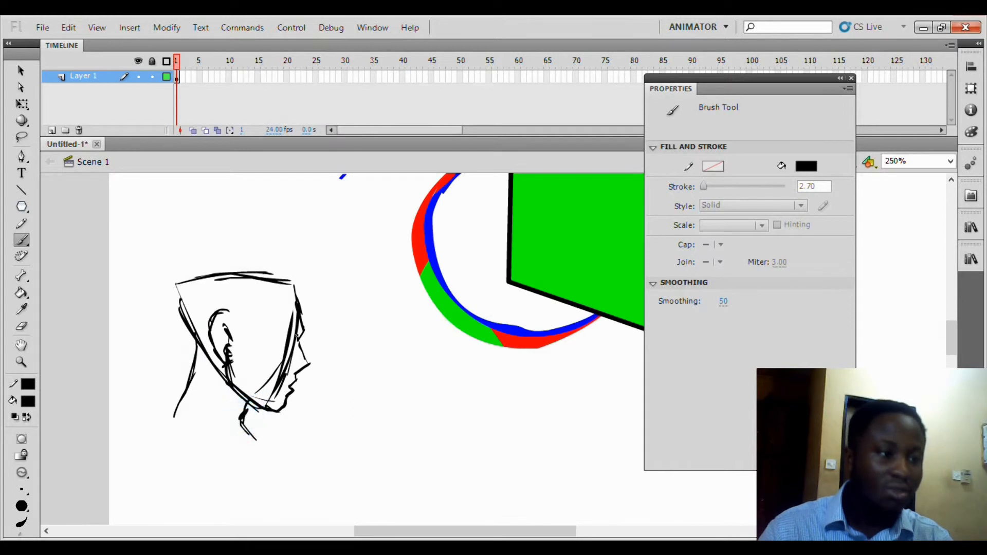
{"action": "mouse_move", "coordinate": [296, 336]}
{"action": "left_mouse_down"}
{"action": "mouse_move", "coordinate": [276, 330]}
{"action": "mouse_move", "coordinate": [286, 330]}
{"action": "mouse_move", "coordinate": [286, 342]}
{"action": "left_mouse_up"}
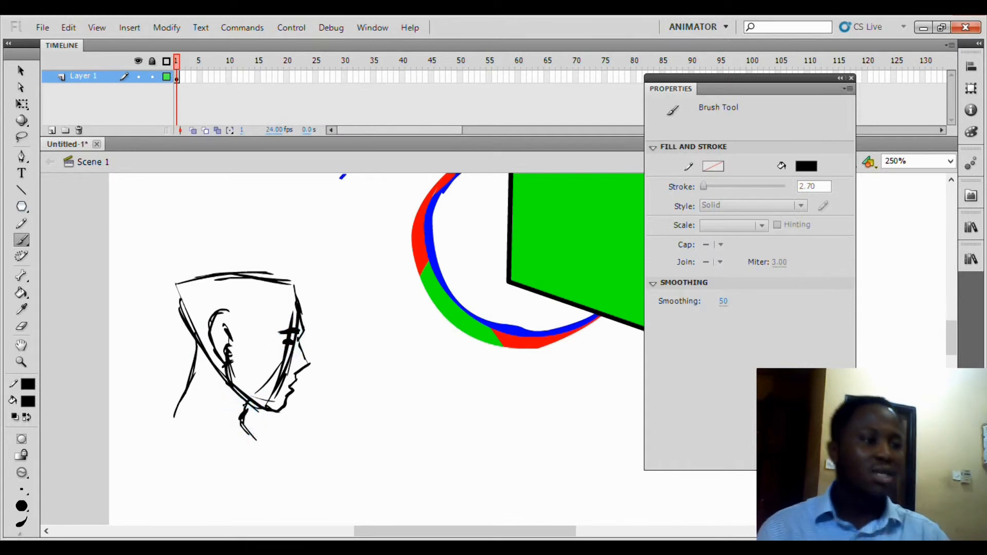
- Reinforce the head's jawline and brush the hairline and spiky, forward-swept hair on top
{"action": "mouse_move", "coordinate": [226, 385]}
{"action": "left_mouse_down"}
{"action": "mouse_move", "coordinate": [231, 403]}
{"action": "mouse_move", "coordinate": [269, 412]}
{"action": "mouse_move", "coordinate": [286, 399]}
{"action": "left_mouse_up"}
{"action": "mouse_move", "coordinate": [234, 310]}
{"action": "left_mouse_down"}
{"action": "mouse_move", "coordinate": [236, 326]}
{"action": "mouse_move", "coordinate": [253, 286]}
{"action": "mouse_move", "coordinate": [330, 273]}
{"action": "left_mouse_up"}
{"action": "left_click", "coordinate": [179, 274]}
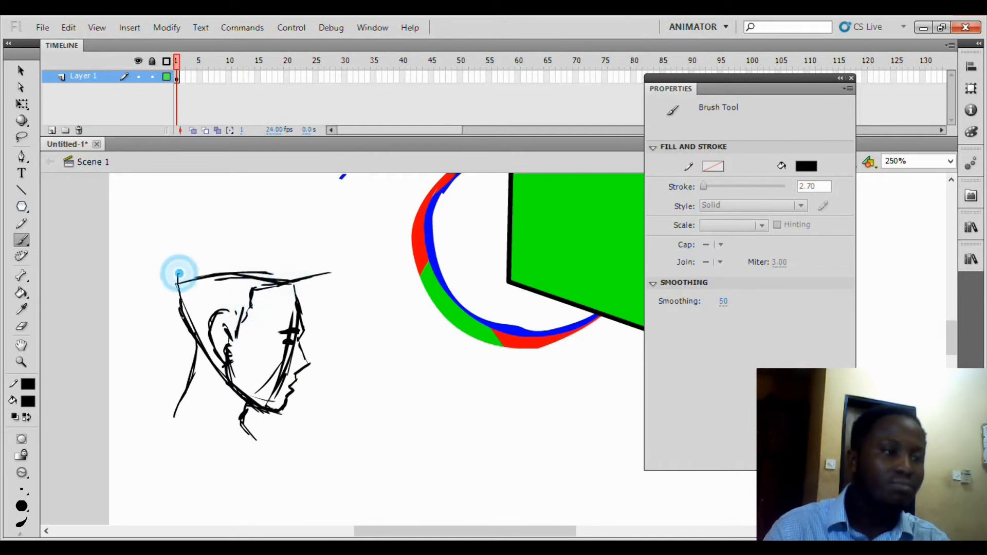
{"action": "mouse_move", "coordinate": [179, 274]}
{"action": "left_mouse_down"}
{"action": "mouse_move", "coordinate": [176, 262]}
{"action": "mouse_move", "coordinate": [231, 238]}
{"action": "mouse_move", "coordinate": [382, 238]}
{"action": "left_mouse_up"}
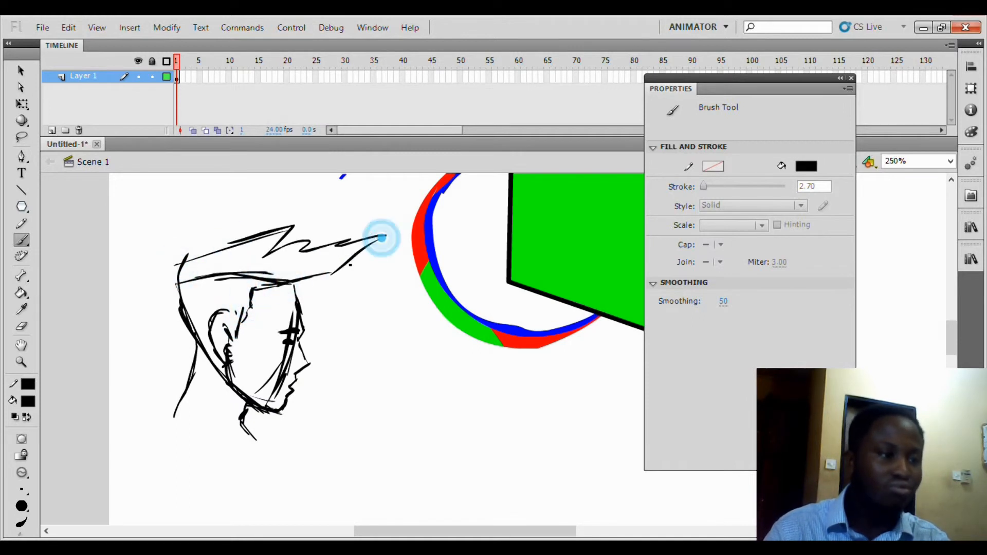
{"action": "mouse_move", "coordinate": [176, 258]}
{"action": "left_mouse_down"}
{"action": "mouse_move", "coordinate": [287, 227]}
{"action": "mouse_move", "coordinate": [379, 254]}
{"action": "mouse_move", "coordinate": [367, 259]}
{"action": "left_mouse_up"}
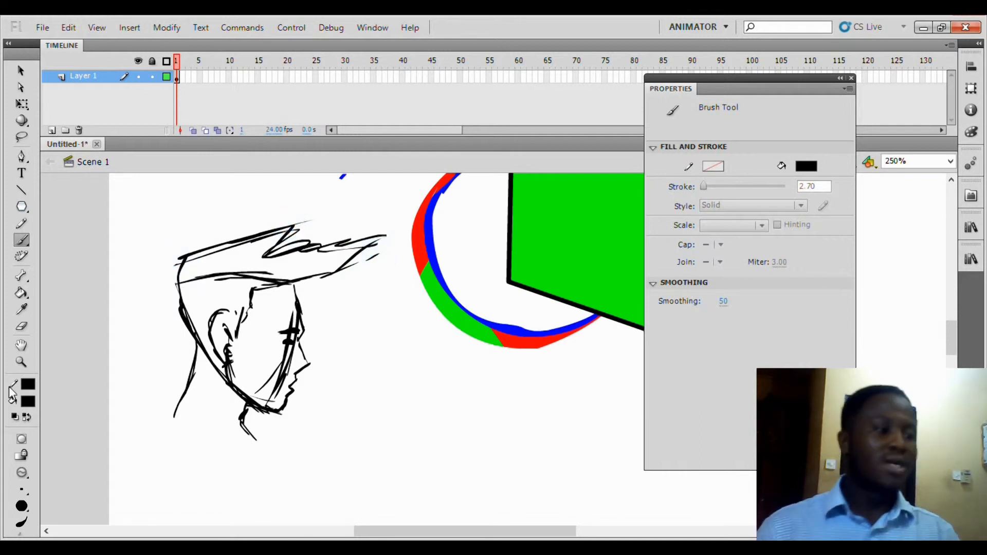
- Set the brush mode to Paint Inside and its fill colour to light orange
{"action": "left_click", "coordinate": [22, 474]}
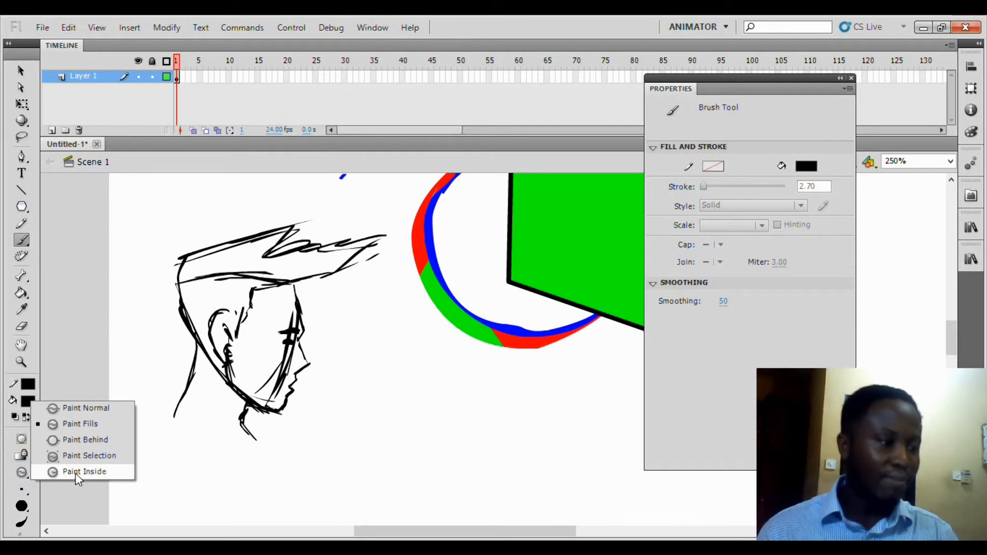
{"action": "left_click", "coordinate": [79, 473]}
{"action": "left_click", "coordinate": [28, 401]}
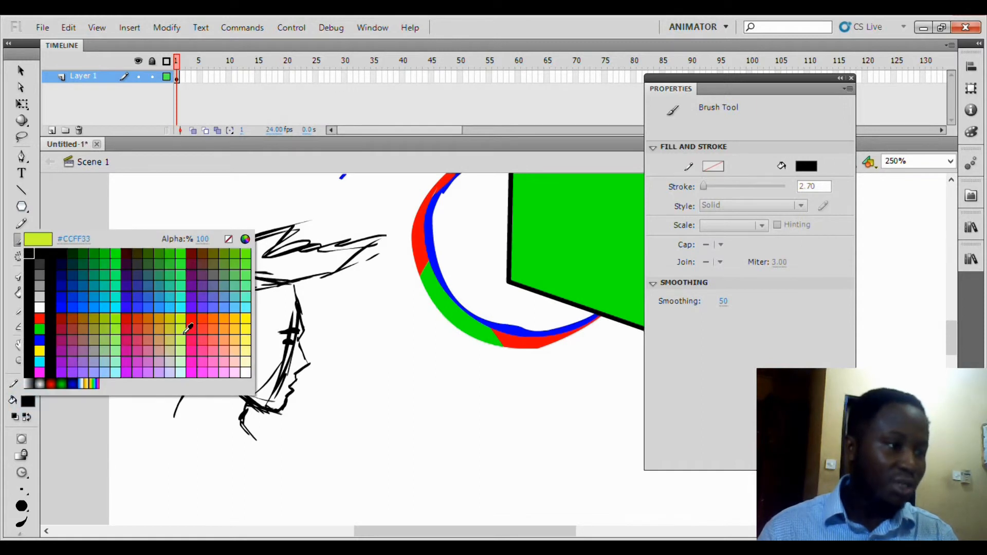
{"action": "left_click", "coordinate": [229, 343]}
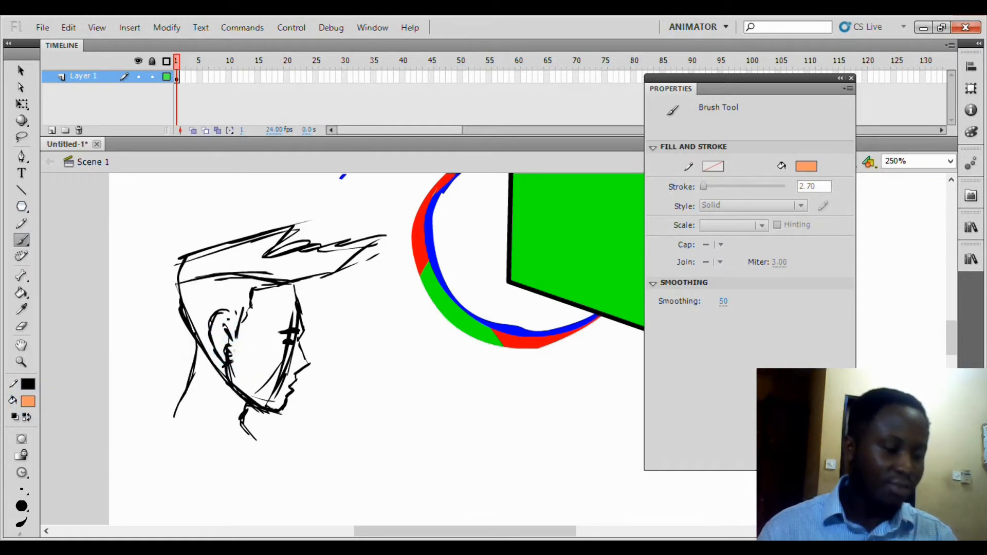
- Dab a small orange spot on the face beside the ear and enlarge the brush to the second-largest size
{"action": "key", "text": "b"}
{"action": "key", "text": "b"}
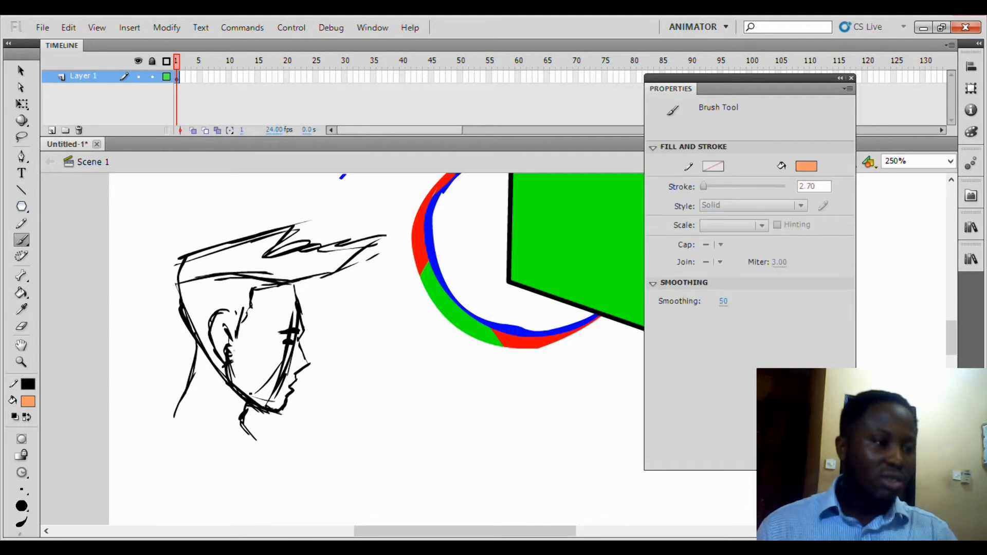
{"action": "left_click_drag", "start_coordinate": [245, 381], "coordinate": [250, 394]}
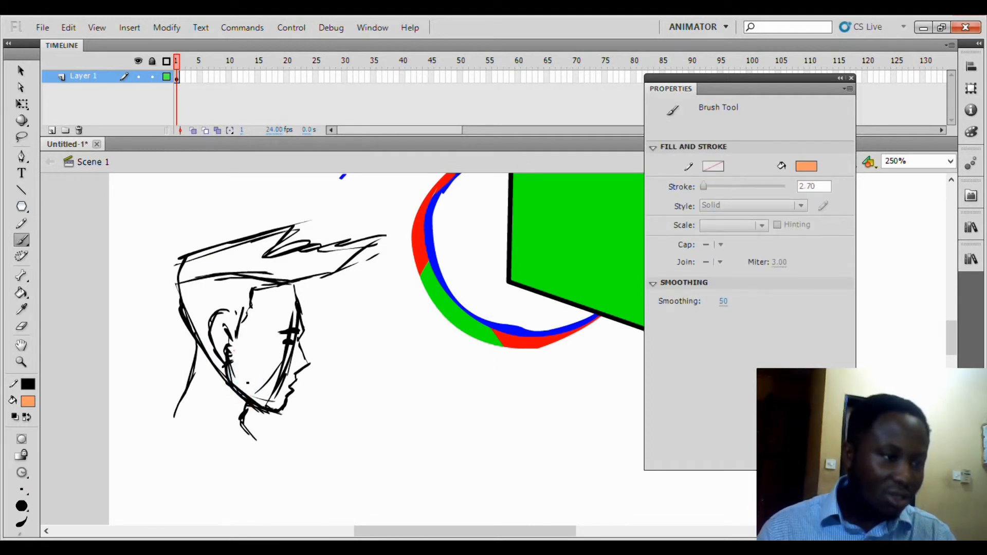
{"action": "key", "text": "ctrl+="}
{"action": "left_click_drag", "start_coordinate": [202, 416], "coordinate": [452, 363]}
{"action": "left_click", "coordinate": [22, 508]}
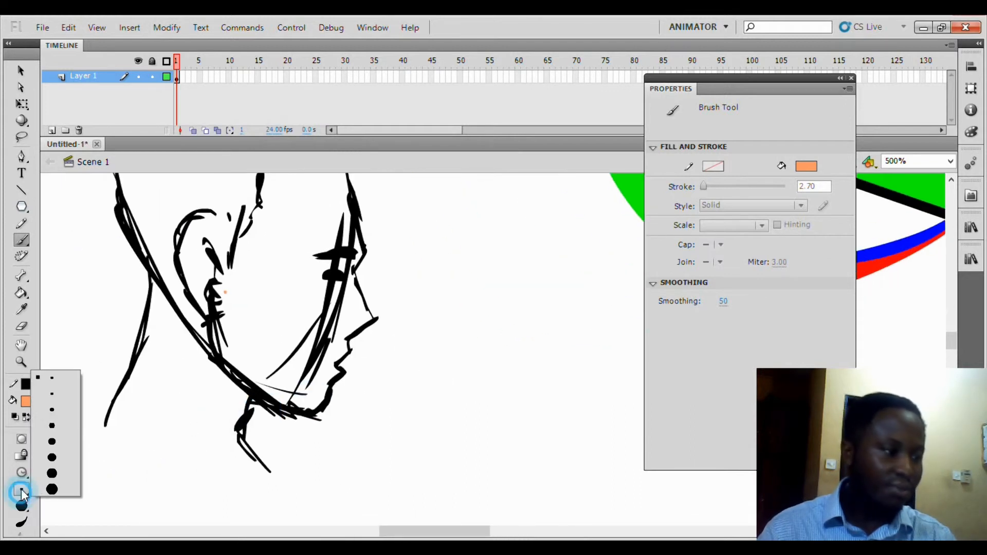
{"action": "left_click", "coordinate": [55, 470]}
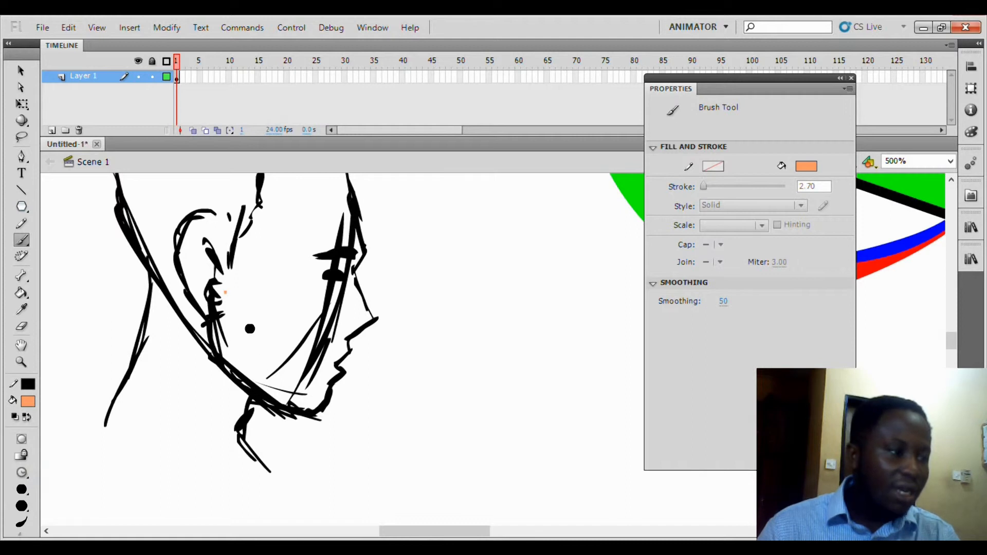
- Paint short orange strokes on the lower cheek along the inside of the jawline, undoing the unwanted ones
{"action": "left_click_drag", "start_coordinate": [252, 343], "coordinate": [257, 391]}
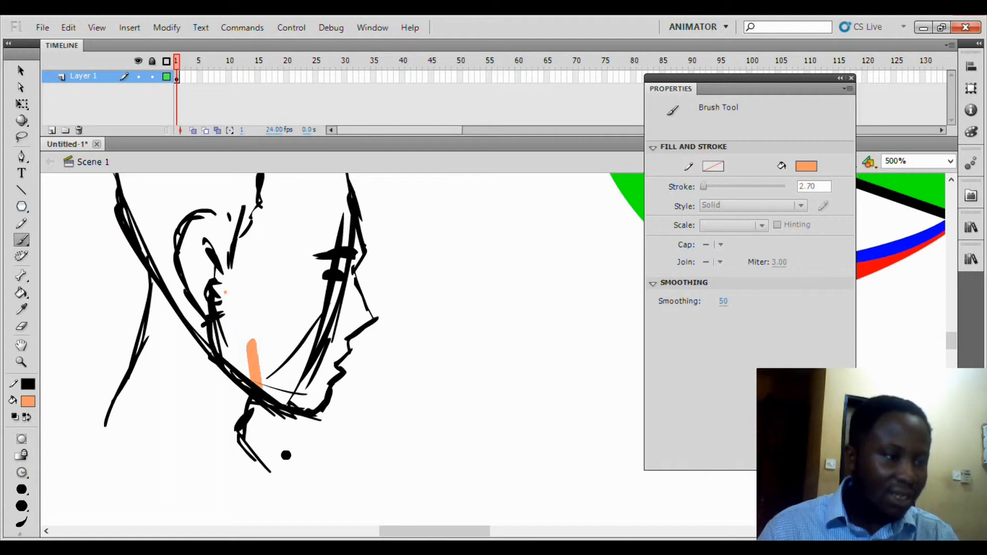
{"action": "left_click_drag", "start_coordinate": [254, 328], "coordinate": [259, 376]}
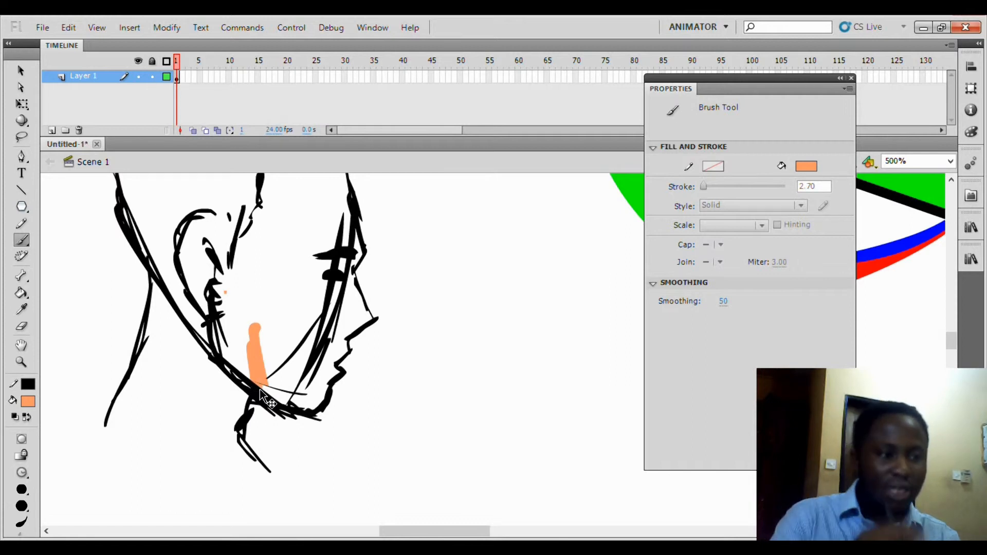
{"action": "key", "text": "ctrl+z"}
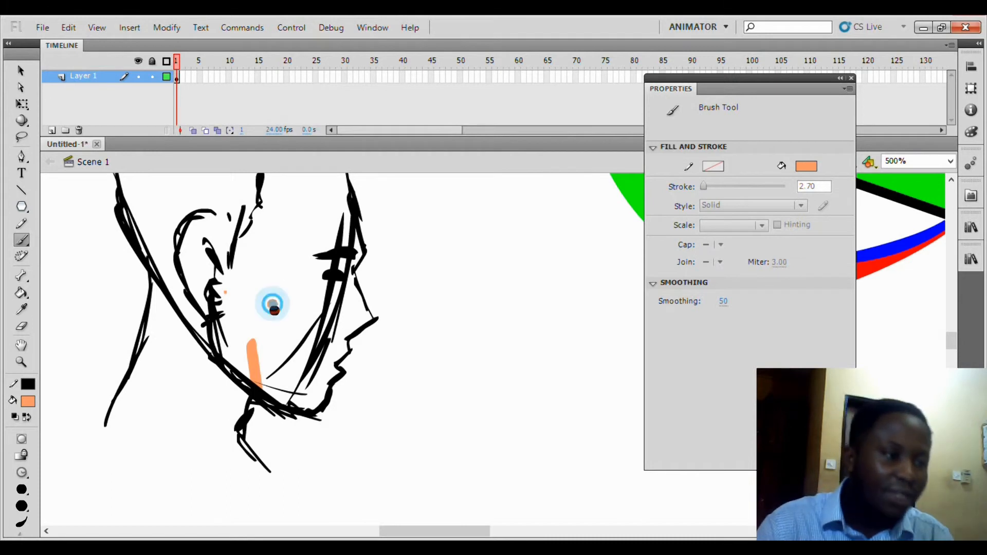
{"action": "left_click_drag", "start_coordinate": [273, 304], "coordinate": [289, 350]}
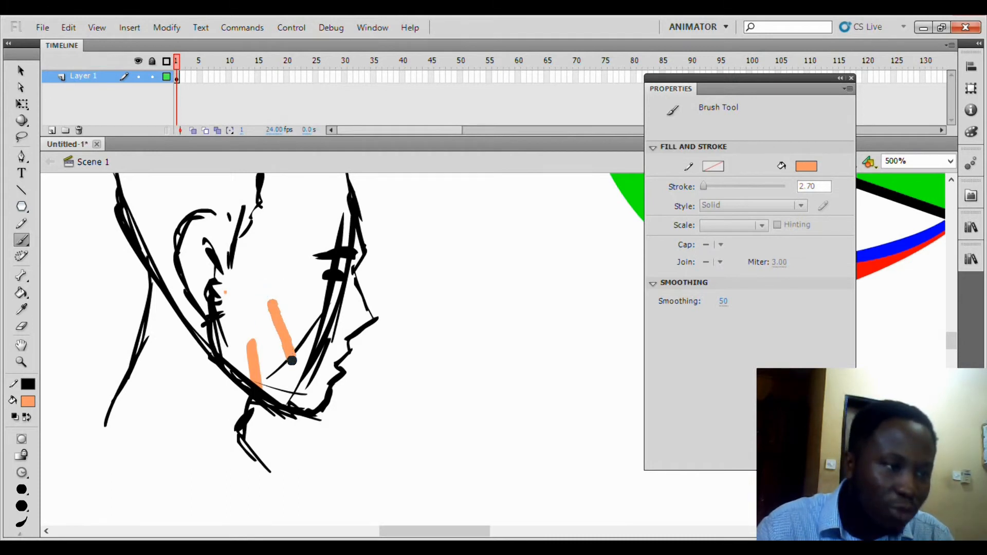
{"action": "left_click_drag", "start_coordinate": [277, 314], "coordinate": [289, 358]}
{"action": "key", "text": "ctrl+z"}
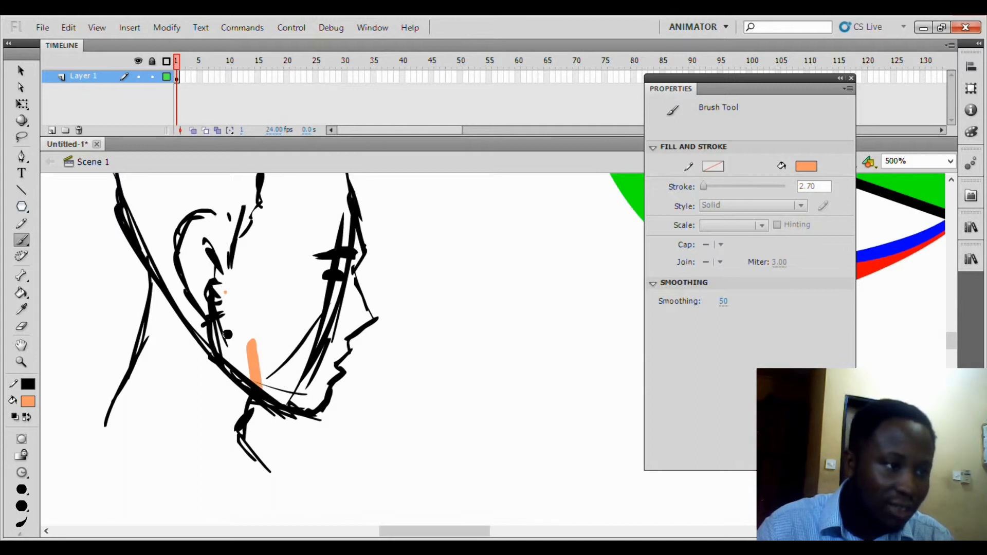
{"action": "mouse_move", "coordinate": [237, 336]}
{"action": "left_mouse_down"}
{"action": "mouse_move", "coordinate": [245, 379]}
{"action": "mouse_move", "coordinate": [272, 385]}
{"action": "left_mouse_up"}
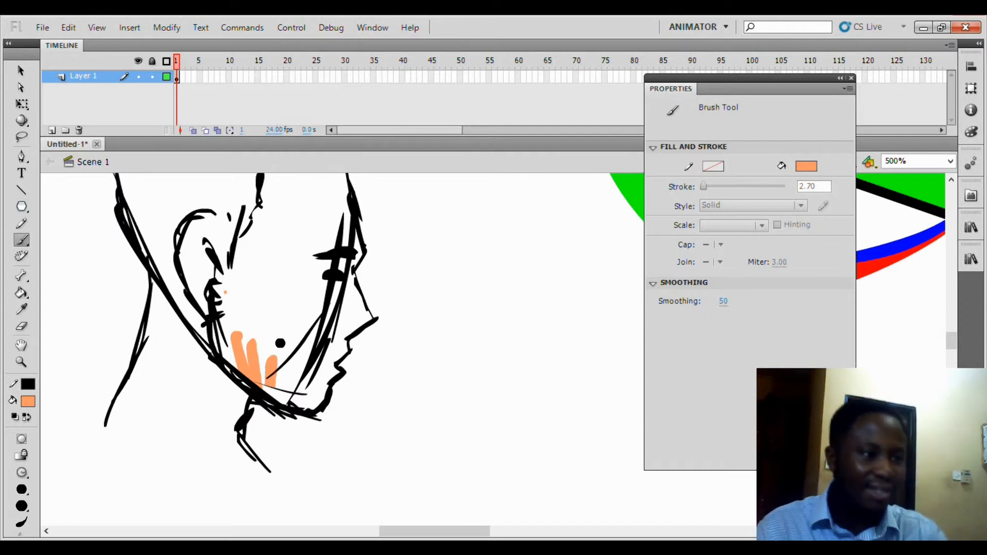
- Paint an orange stroke on the cheek below the eye, and try another above the eye and undo it
{"action": "key", "text": "space"}
{"action": "left_click_drag", "start_coordinate": [322, 319], "coordinate": [291, 344]}
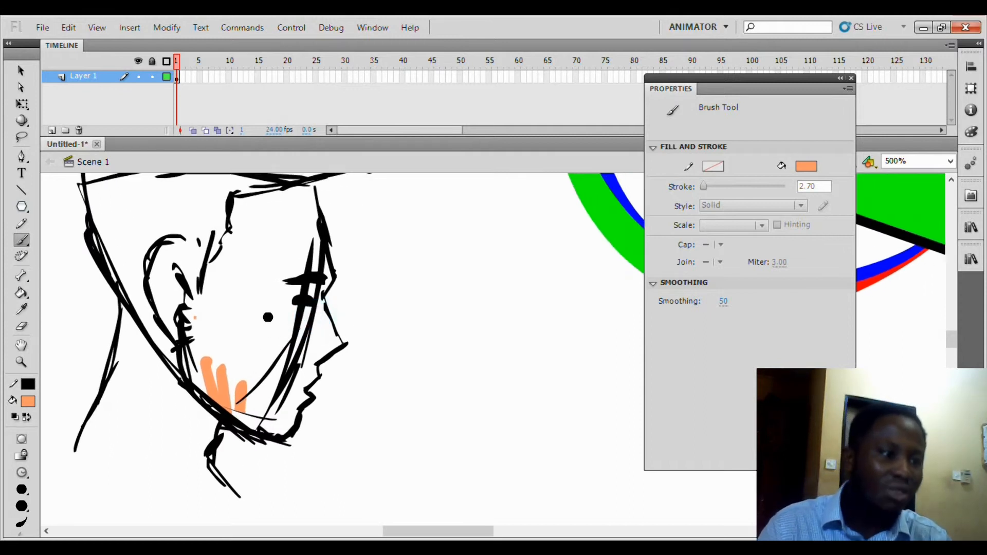
{"action": "left_click_drag", "start_coordinate": [264, 310], "coordinate": [295, 324]}
{"action": "left_click_drag", "start_coordinate": [283, 254], "coordinate": [325, 261]}
{"action": "key", "text": "ctrl+z"}
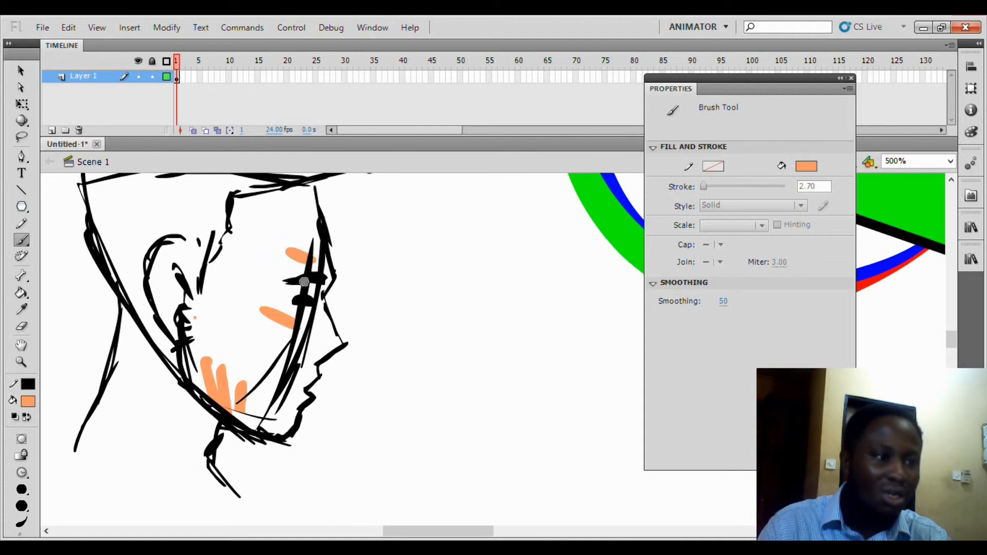
- Reduce the round brush to the fourth-smallest size and paint short orange strokes on the forehead, ear and nose
{"action": "left_click", "coordinate": [22, 506]}
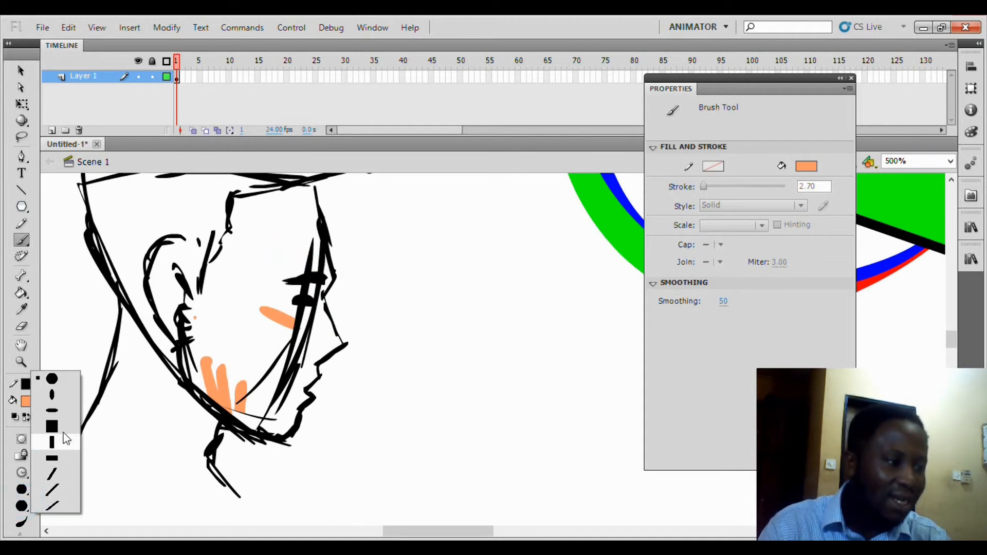
{"action": "left_click", "coordinate": [51, 379]}
{"action": "left_click", "coordinate": [22, 490]}
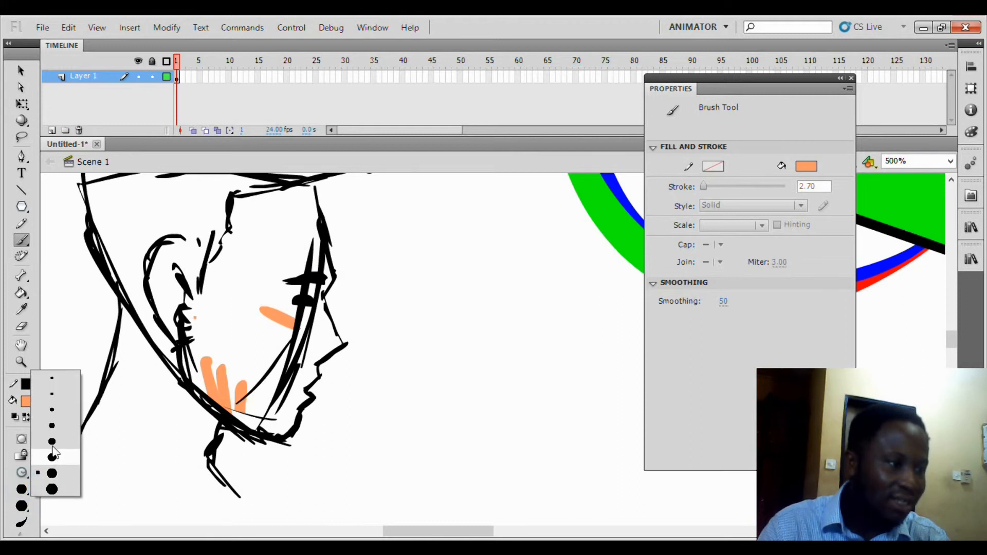
{"action": "left_click", "coordinate": [55, 428]}
{"action": "left_click_drag", "start_coordinate": [294, 238], "coordinate": [309, 258]}
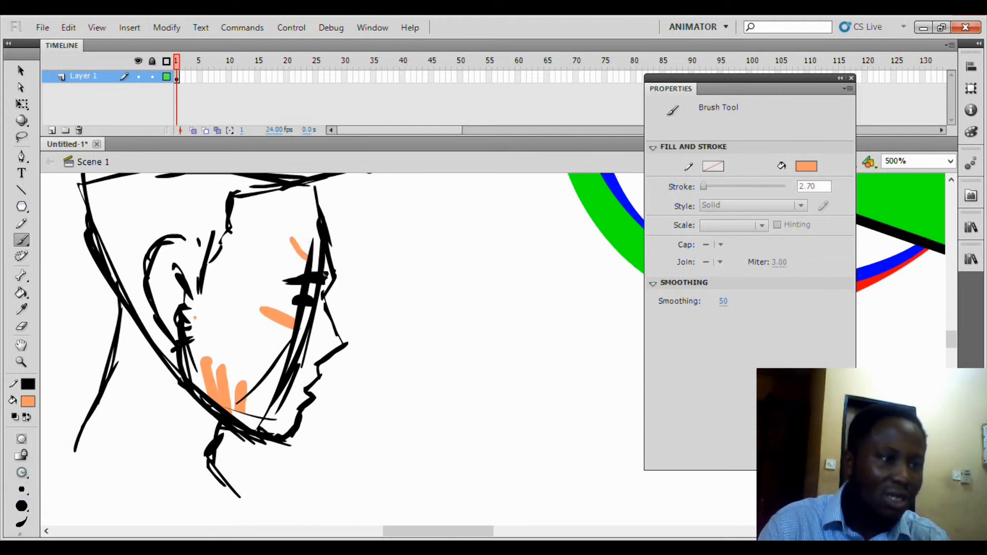
{"action": "mouse_move", "coordinate": [287, 209]}
{"action": "left_mouse_down"}
{"action": "mouse_move", "coordinate": [322, 215]}
{"action": "mouse_move", "coordinate": [311, 195]}
{"action": "mouse_move", "coordinate": [320, 195]}
{"action": "mouse_move", "coordinate": [301, 222]}
{"action": "mouse_move", "coordinate": [317, 225]}
{"action": "left_mouse_up"}
{"action": "key", "text": "ctrl+z"}
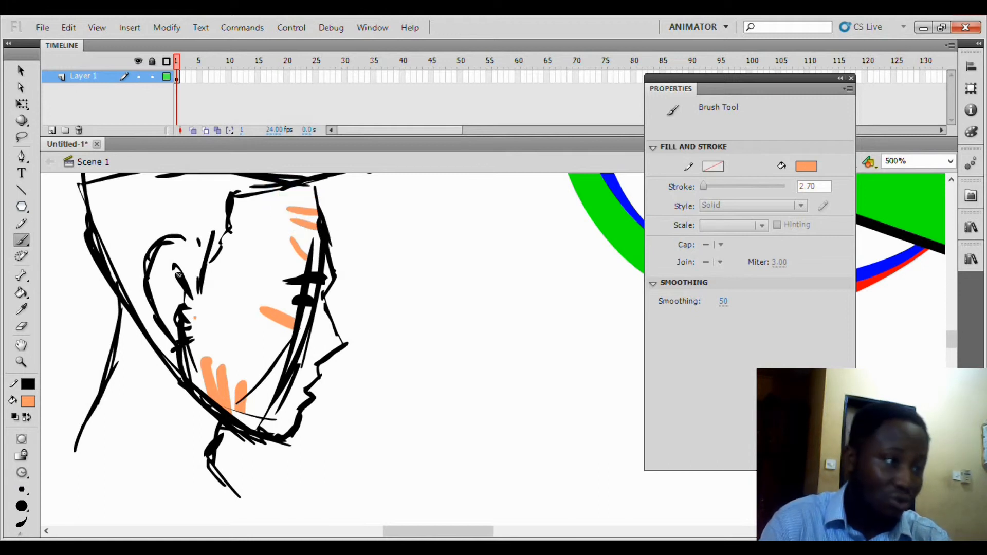
{"action": "left_click_drag", "start_coordinate": [154, 298], "coordinate": [173, 285]}
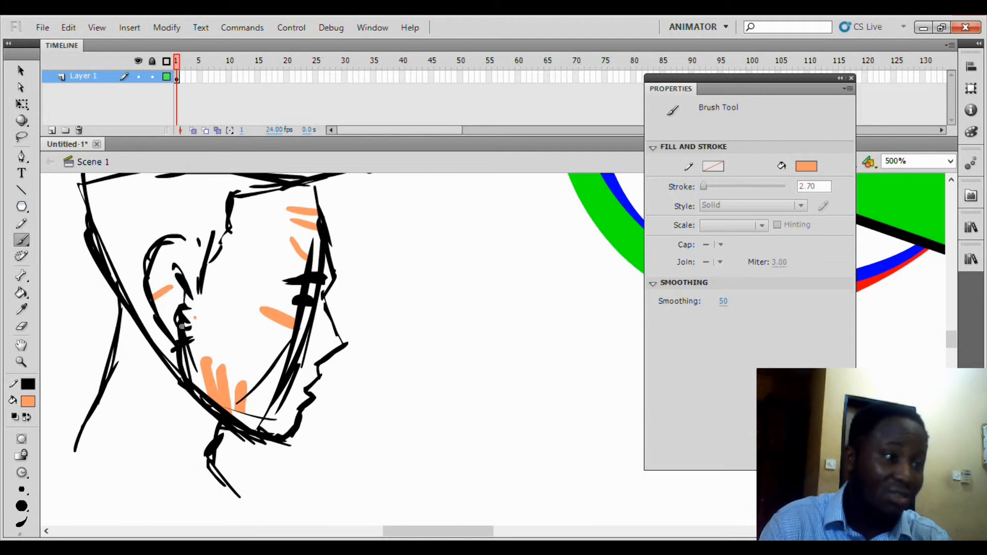
{"action": "mouse_move", "coordinate": [323, 335]}
{"action": "left_mouse_down"}
{"action": "mouse_move", "coordinate": [330, 350]}
{"action": "mouse_move", "coordinate": [330, 318]}
{"action": "left_mouse_up"}
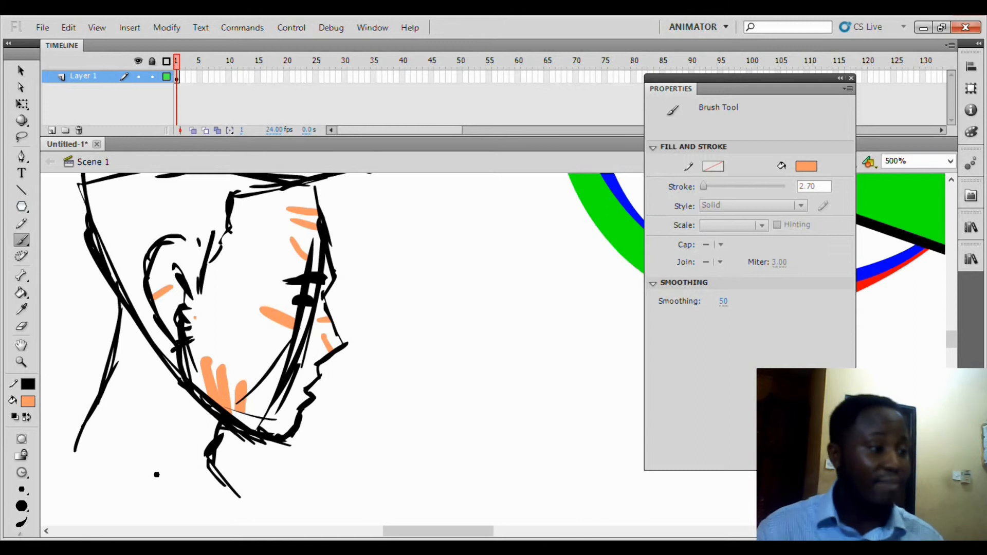
- Set the brush mode to Paint Normal
{"action": "left_click", "coordinate": [22, 473]}
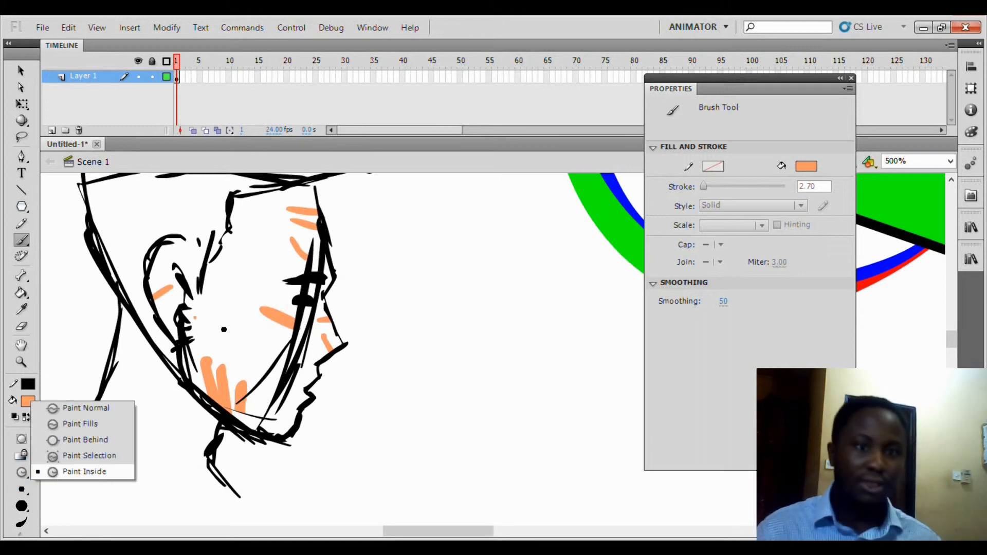
{"action": "left_click", "coordinate": [98, 409]}
{"action": "left_click", "coordinate": [21, 472]}
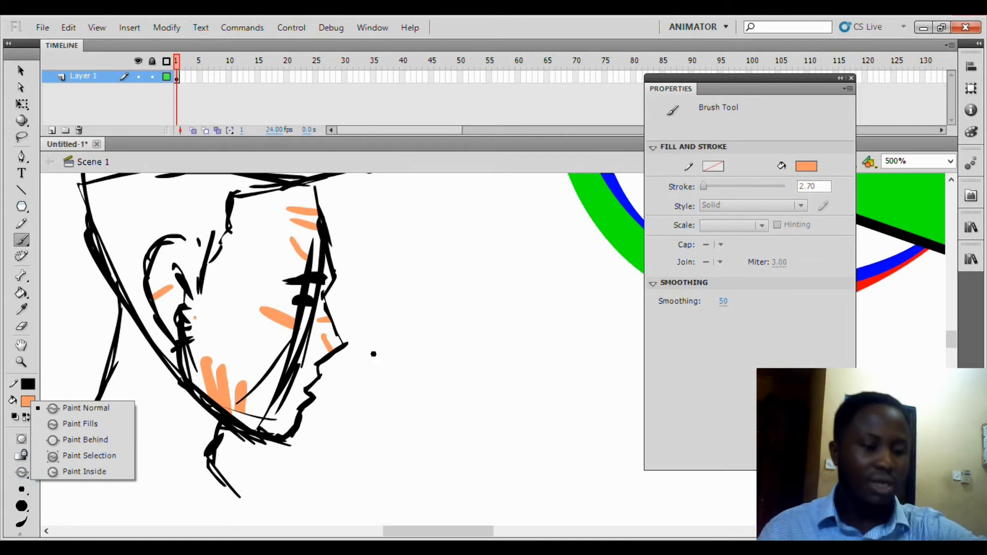
- Lasso all the artwork, including the head, rings and pentagon, and delete it from the stage
{"action": "key", "text": "ctrl+minus"}
{"action": "key", "text": "ctrl+minus"}
{"action": "key", "text": "space"}
{"action": "left_click_drag", "start_coordinate": [422, 360], "coordinate": [293, 391]}
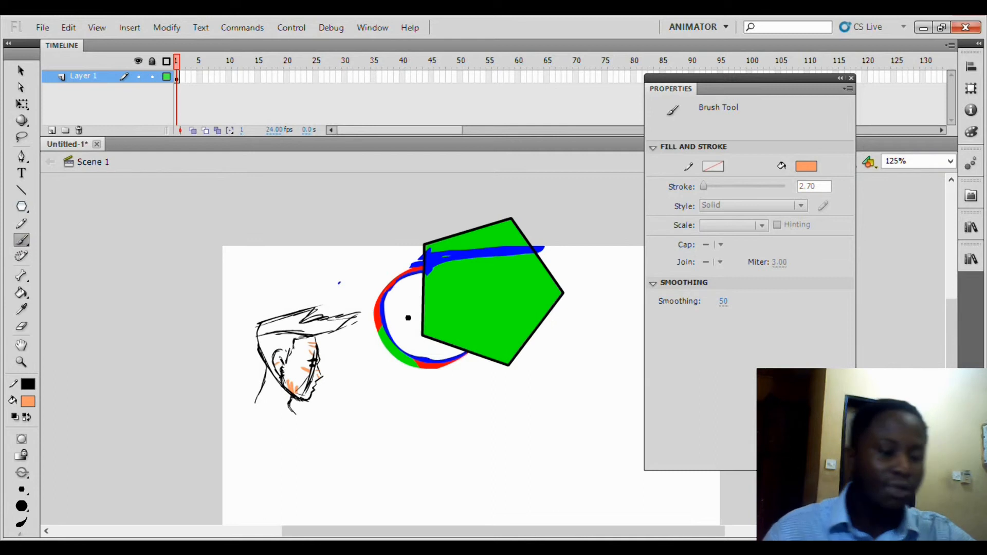
{"action": "key", "text": "l"}
{"action": "mouse_move", "coordinate": [557, 370]}
{"action": "left_mouse_down"}
{"action": "mouse_move", "coordinate": [496, 185]}
{"action": "mouse_move", "coordinate": [387, 210]}
{"action": "mouse_move", "coordinate": [242, 303]}
{"action": "mouse_move", "coordinate": [302, 446]}
{"action": "mouse_move", "coordinate": [511, 399]}
{"action": "left_mouse_up"}
{"action": "key", "text": "Delete"}
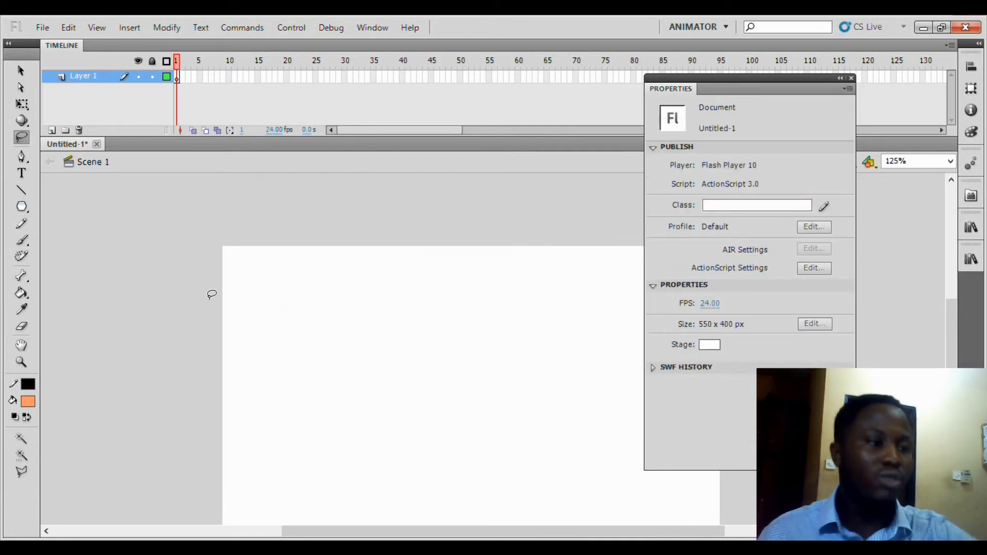
- Fill the empty stage with a green-leaved, yellow-flowered vine pattern using the Deco tool's Vine Fill effect
{"action": "left_click", "coordinate": [22, 256]}
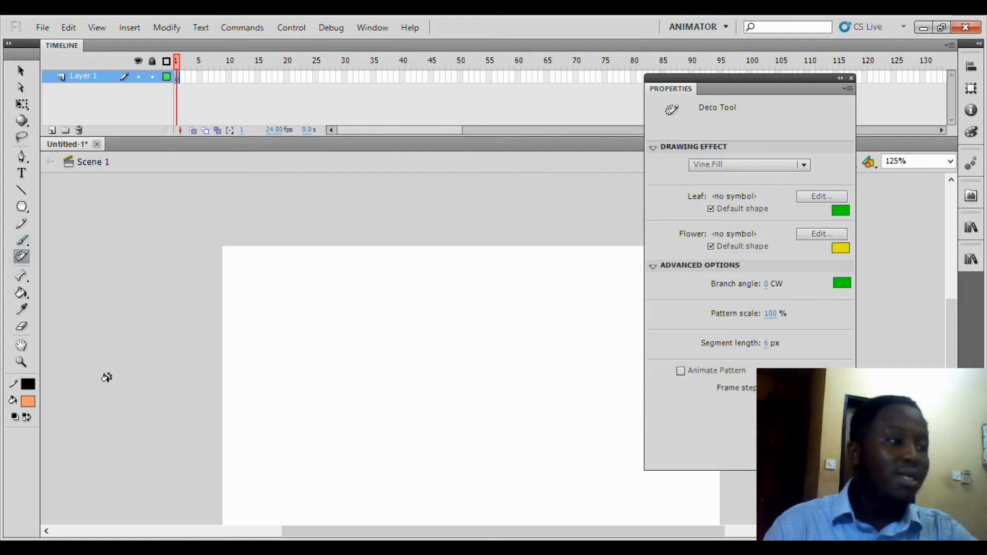
{"action": "left_click_drag", "start_coordinate": [355, 394], "coordinate": [258, 316]}
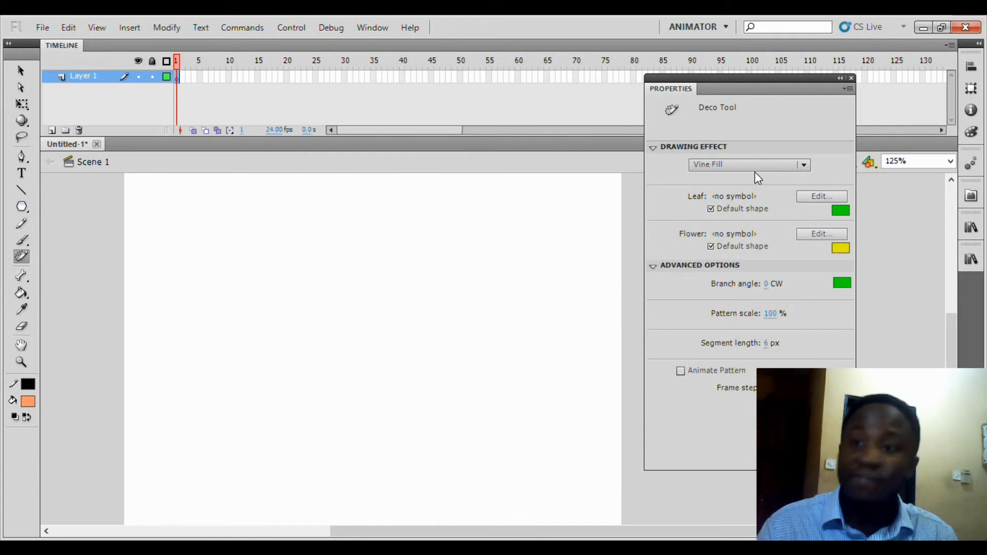
{"action": "left_click", "coordinate": [805, 167]}
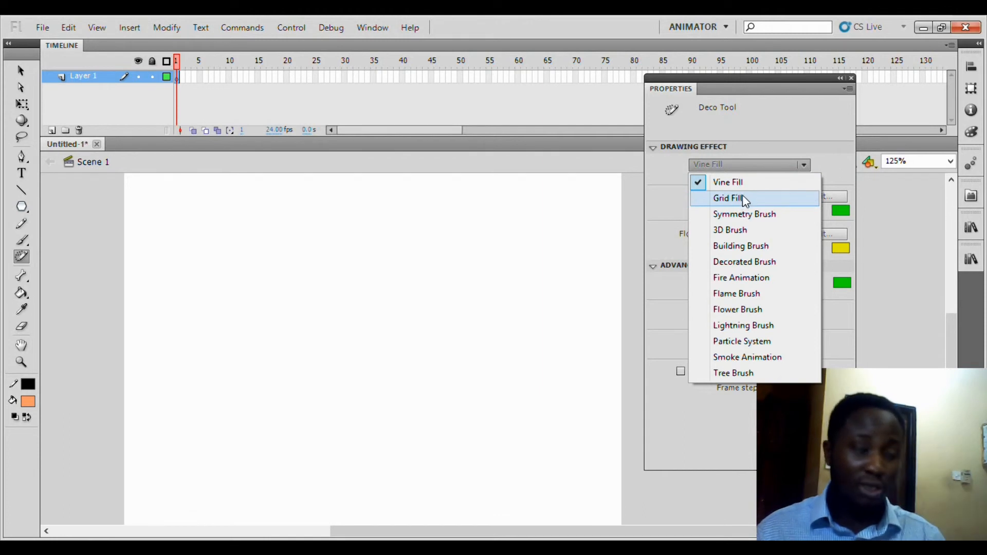
{"action": "left_click", "coordinate": [748, 181]}
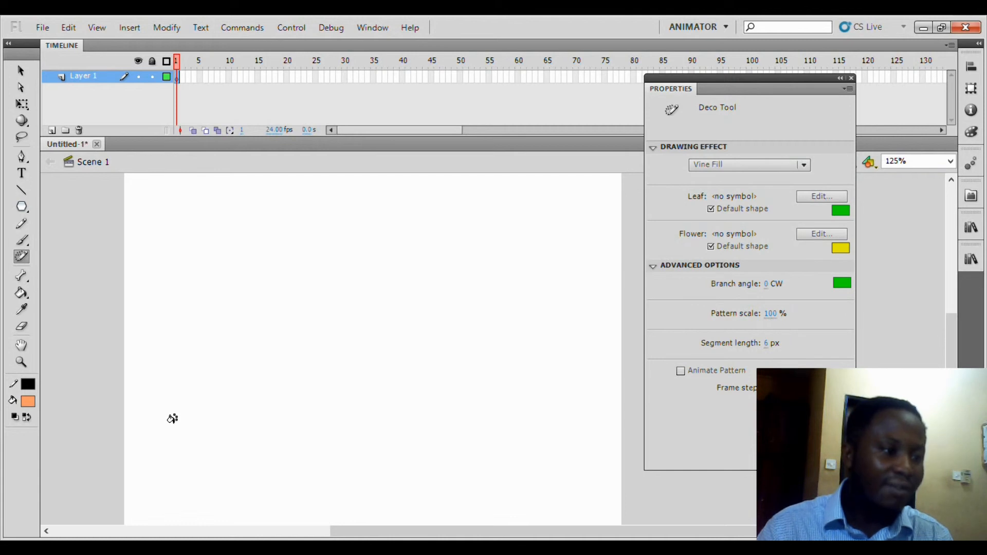
{"action": "left_click", "coordinate": [177, 421]}
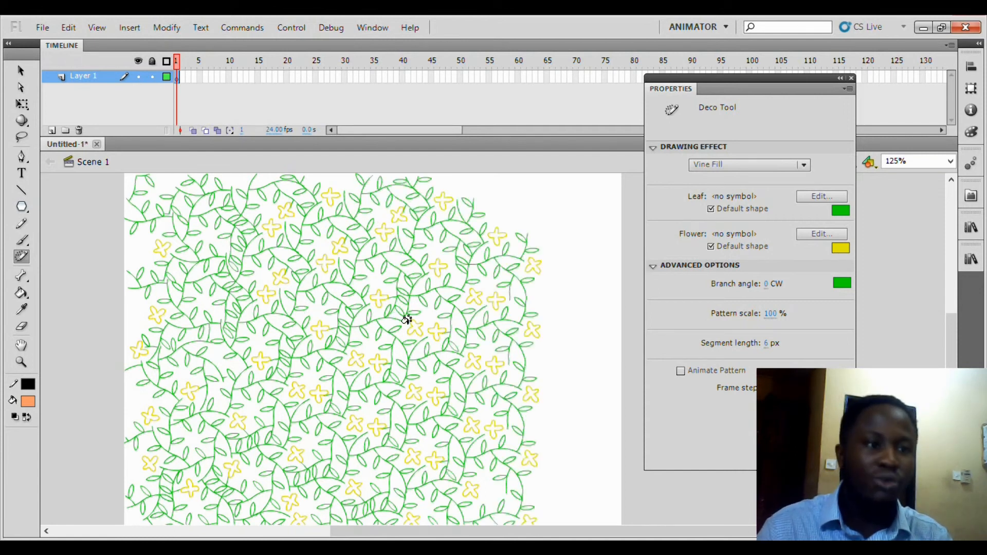
- Set the Vine Fill colours to cyan for the leaves, teal for the branches and yellow-green for the flowers
{"action": "left_click", "coordinate": [842, 213]}
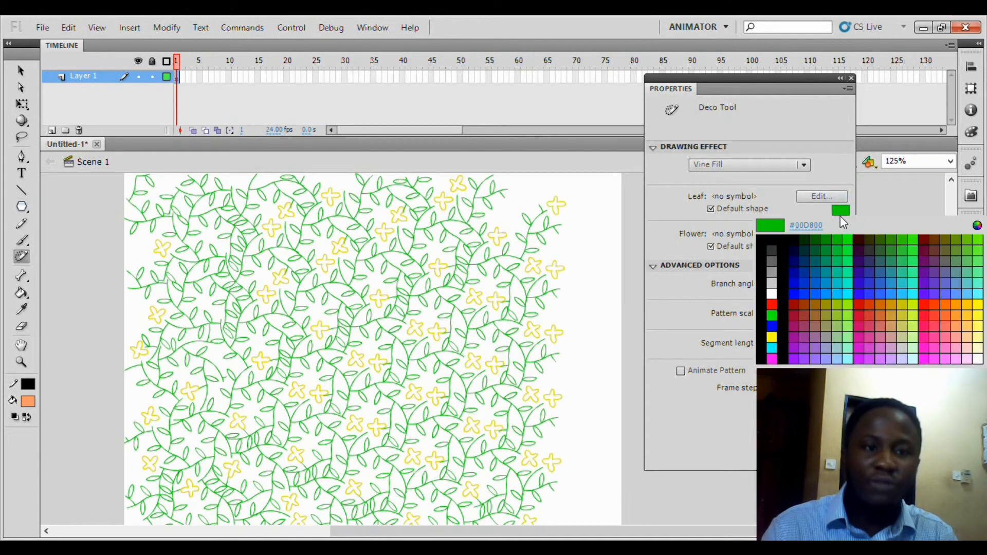
{"action": "left_click", "coordinate": [846, 297]}
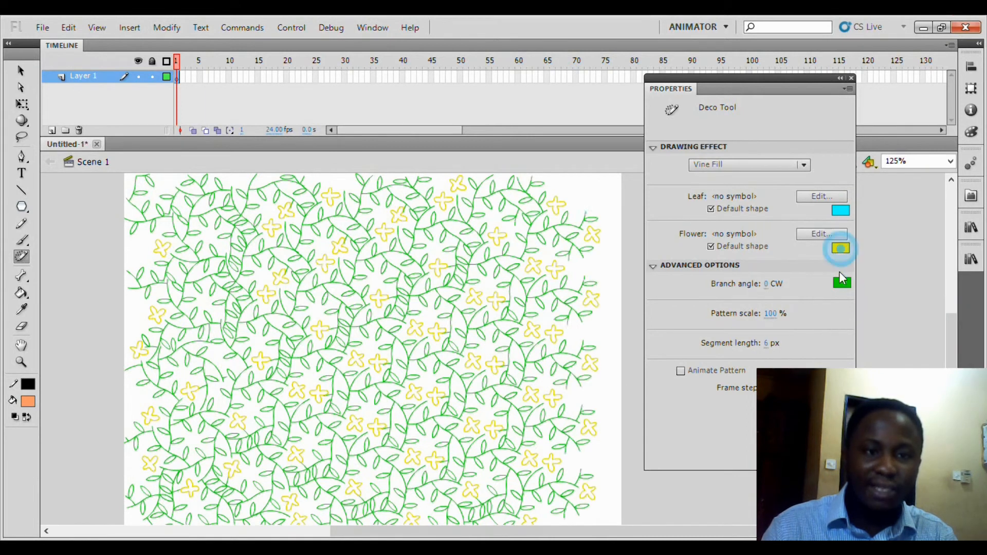
{"action": "left_click", "coordinate": [841, 249]}
{"action": "left_click", "coordinate": [774, 339]}
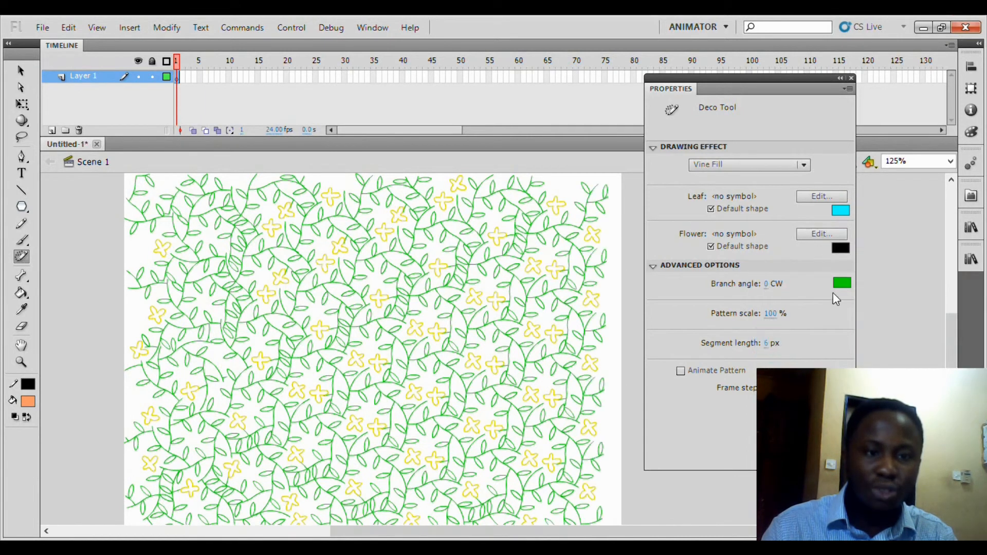
{"action": "left_click", "coordinate": [842, 283]}
{"action": "left_click", "coordinate": [826, 333]}
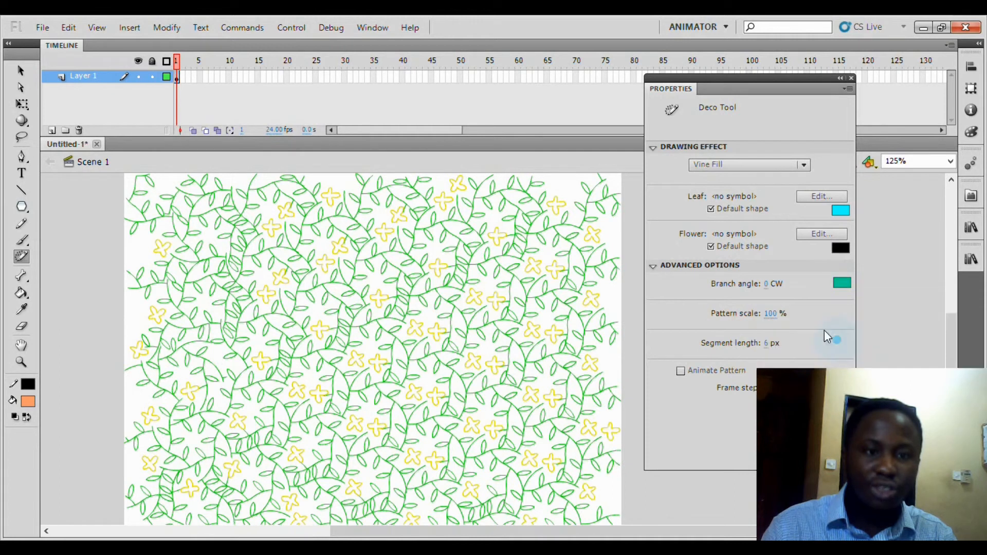
{"action": "left_click", "coordinate": [841, 248]}
{"action": "left_click", "coordinate": [905, 339]}
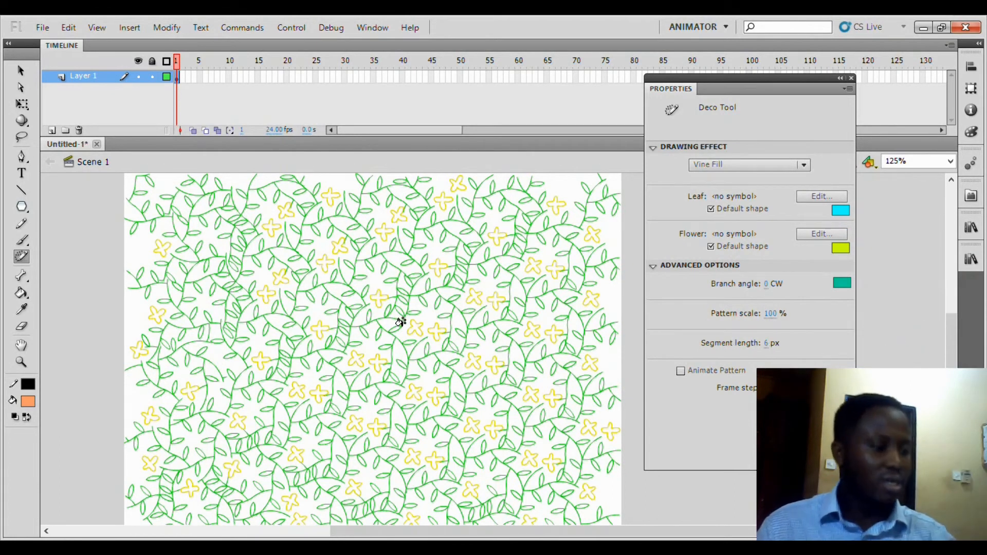
- Delete the vine pattern from the stage and fill it again with Vine Fill in the new colours
{"action": "left_click", "coordinate": [370, 310]}
{"action": "key", "text": "ctrl+a"}
{"action": "key", "text": "Delete"}
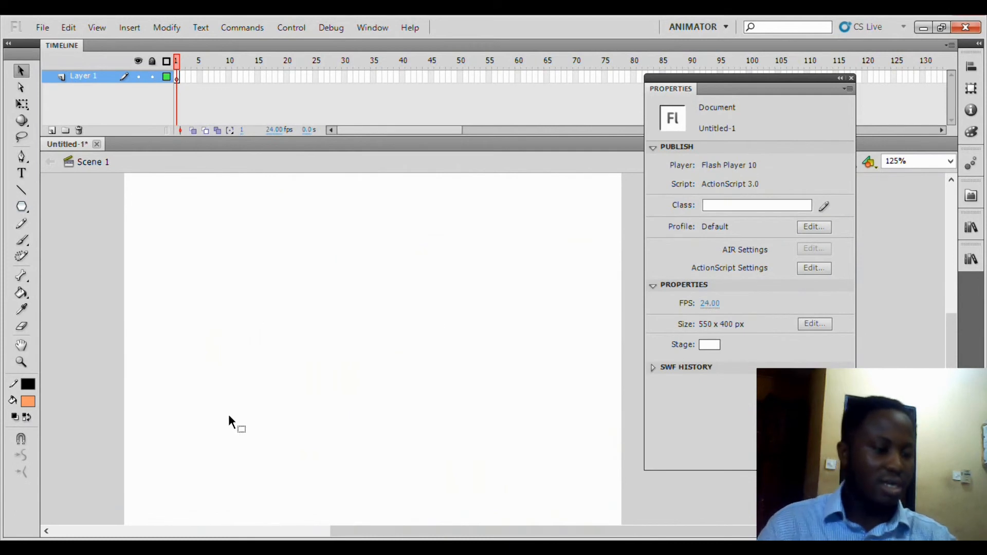
{"action": "left_click", "coordinate": [22, 256]}
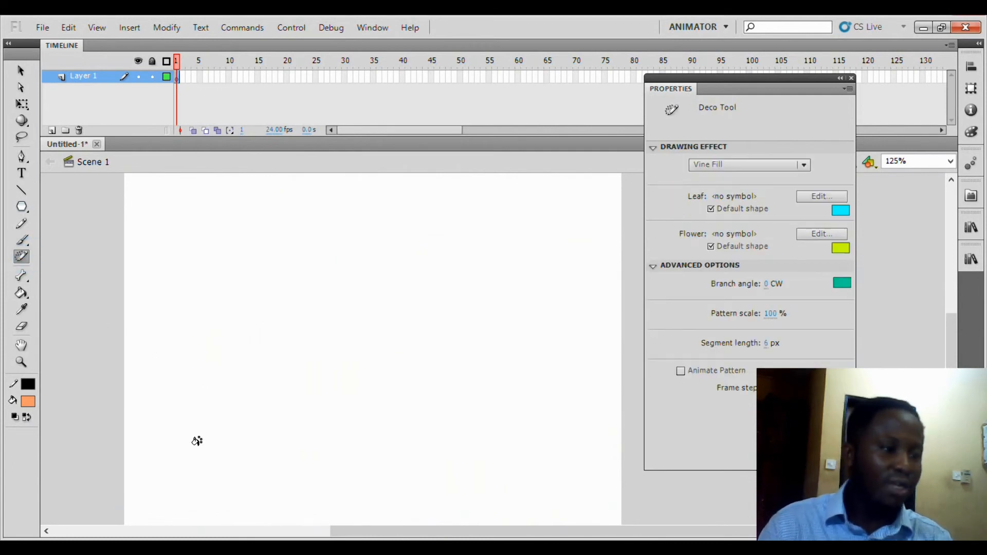
{"action": "left_click", "coordinate": [184, 447]}
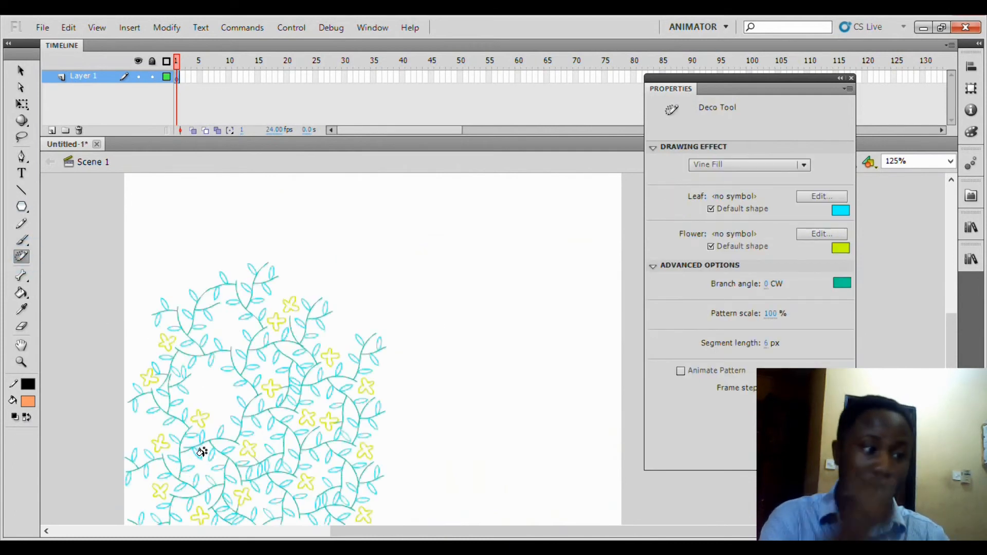
- Clear the vine pattern and paint a leafy tree on the stage with the Deco tool's Tree Brush in the Aspen Tree style
{"action": "left_click", "coordinate": [803, 164]}
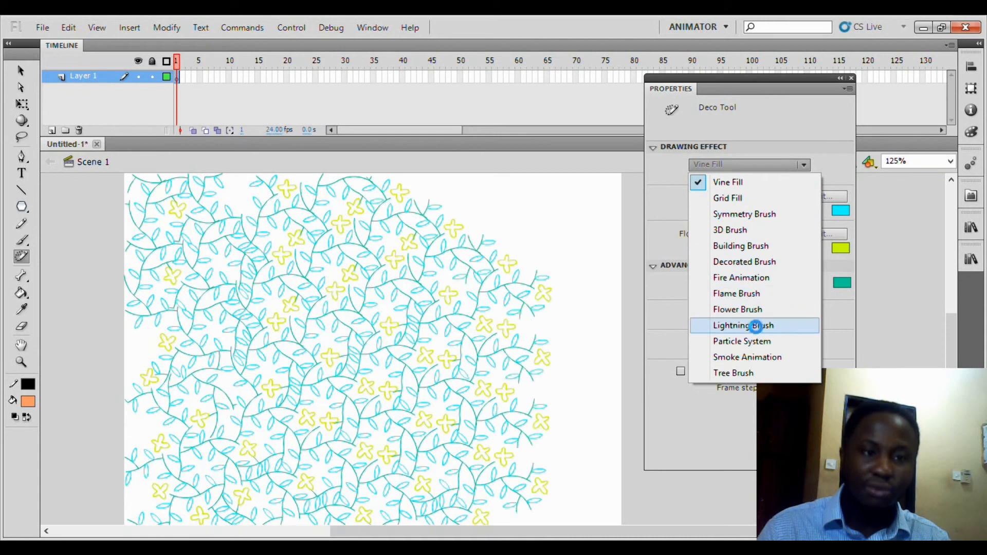
{"action": "left_click", "coordinate": [749, 373]}
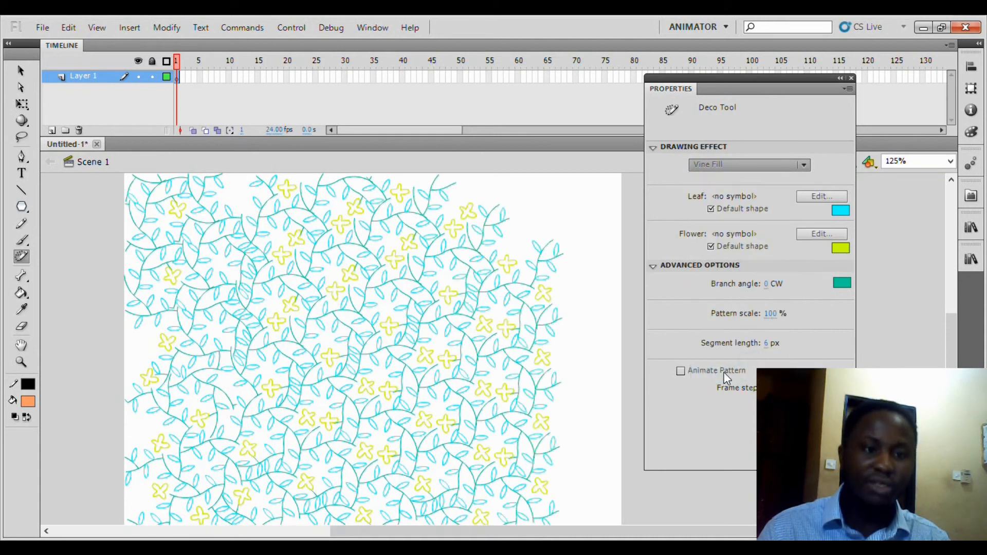
{"action": "key", "text": "ctrl+z"}
{"action": "left_click", "coordinate": [222, 459]}
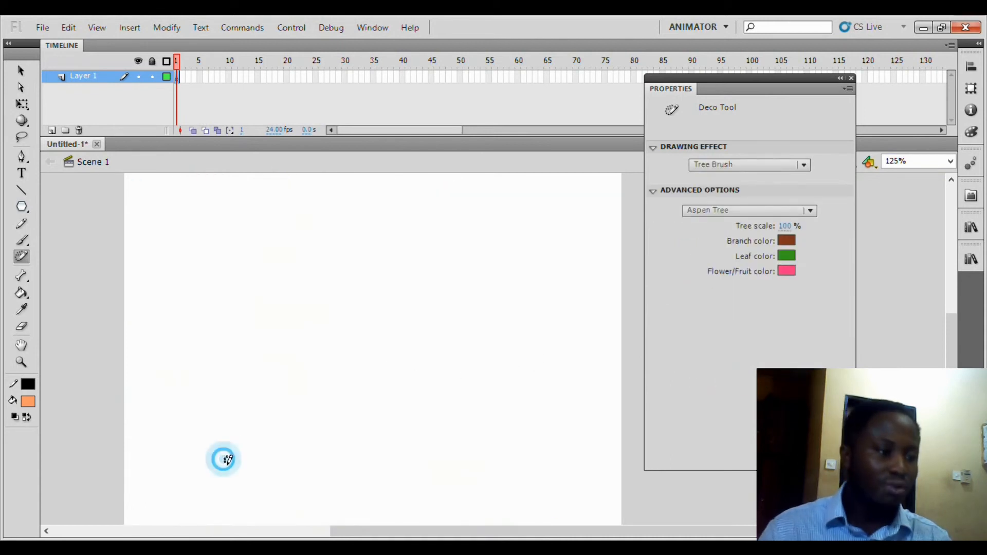
{"action": "mouse_move", "coordinate": [300, 373]}
{"action": "left_mouse_down"}
{"action": "mouse_move", "coordinate": [287, 392]}
{"action": "mouse_move", "coordinate": [327, 358]}
{"action": "left_mouse_up"}
{"action": "left_click", "coordinate": [287, 355]}
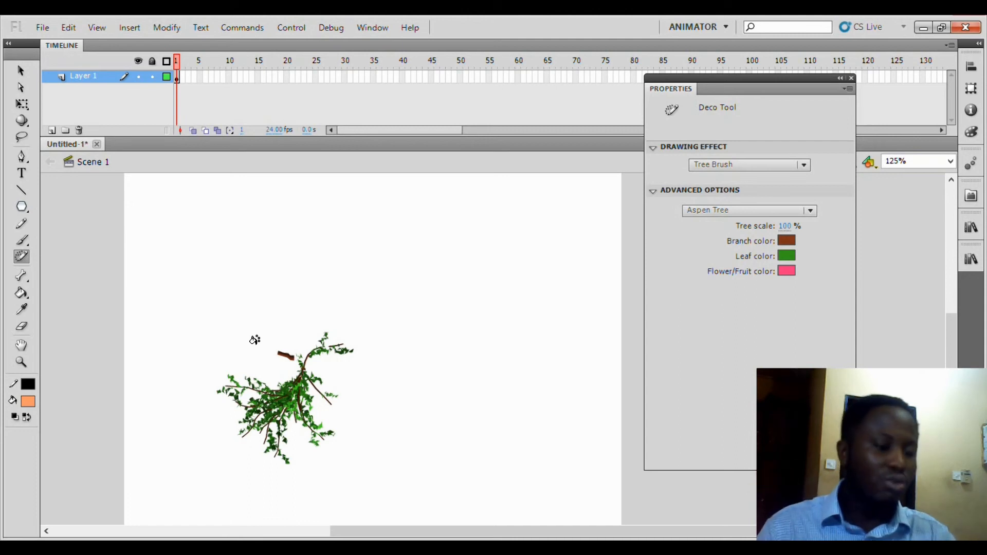
- Move the outermost leafy branch above and away from the tree with the Free Transform tool and delete it
{"action": "key", "text": "l"}
{"action": "mouse_move", "coordinate": [342, 308]}
{"action": "left_mouse_down"}
{"action": "mouse_move", "coordinate": [174, 340]}
{"action": "mouse_move", "coordinate": [175, 465]}
{"action": "mouse_move", "coordinate": [372, 466]}
{"action": "mouse_move", "coordinate": [371, 259]}
{"action": "left_mouse_up"}
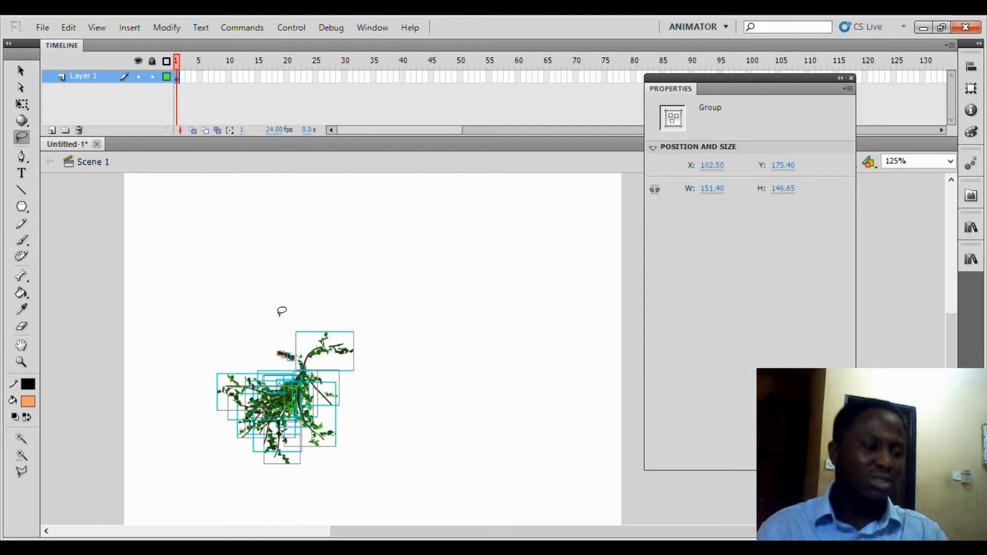
{"action": "key", "text": "q"}
{"action": "left_click", "coordinate": [259, 313]}
{"action": "left_click", "coordinate": [240, 386]}
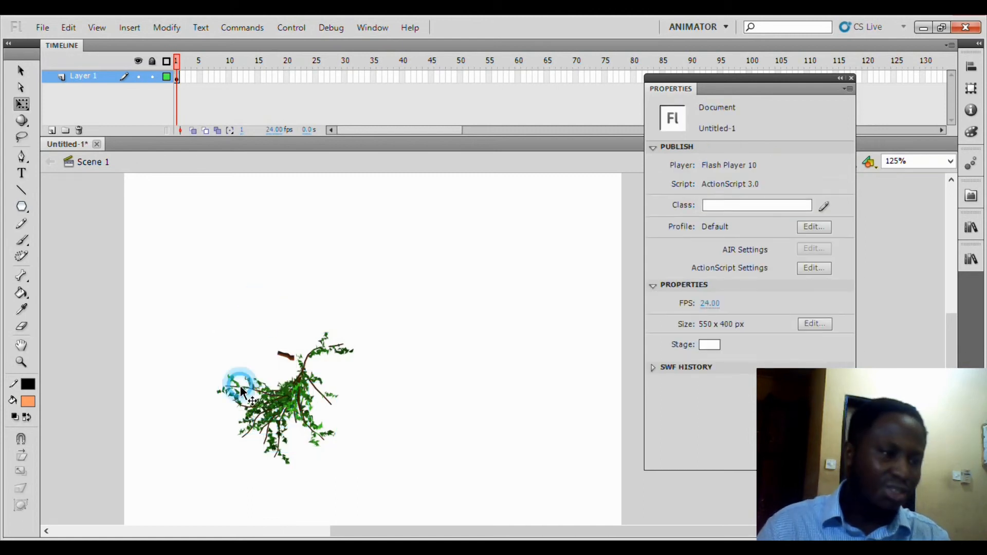
{"action": "left_click_drag", "start_coordinate": [240, 386], "coordinate": [227, 319]}
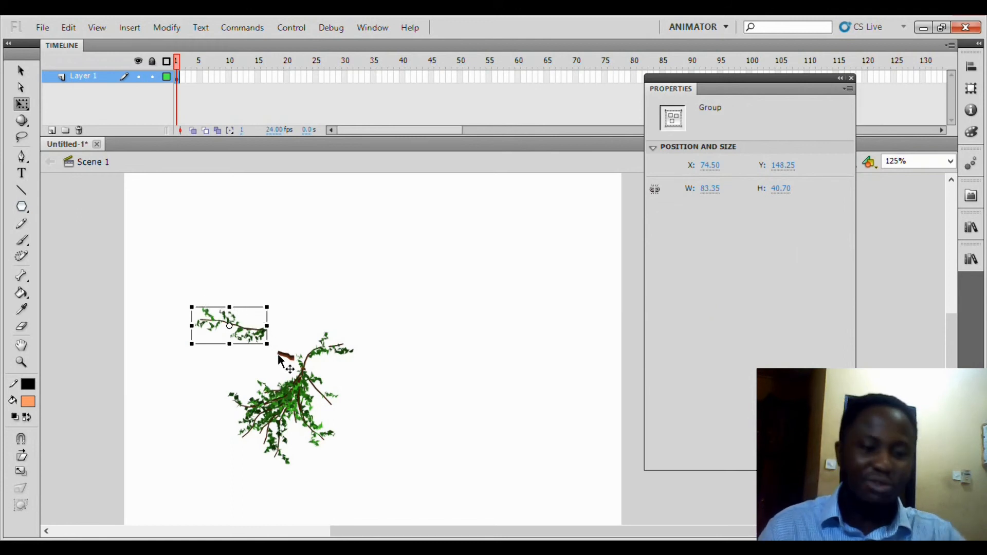
{"action": "key", "text": "Delete"}
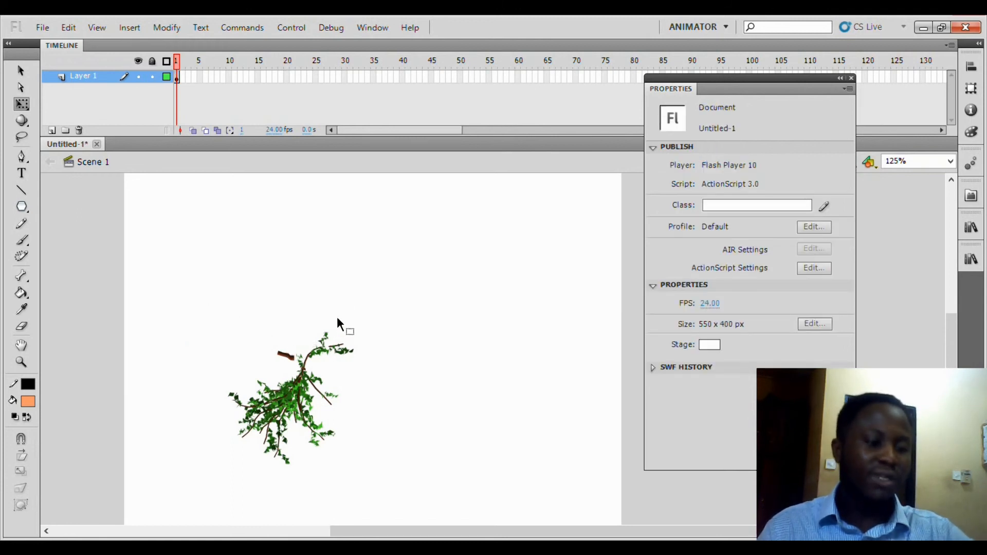
- Lasso the rest of the tree, including the small loose branch, and delete it from the stage
{"action": "key", "text": "l"}
{"action": "mouse_move", "coordinate": [326, 302]}
{"action": "left_mouse_down"}
{"action": "mouse_move", "coordinate": [174, 456]}
{"action": "mouse_move", "coordinate": [378, 271]}
{"action": "left_mouse_up"}
{"action": "key", "text": "Delete"}
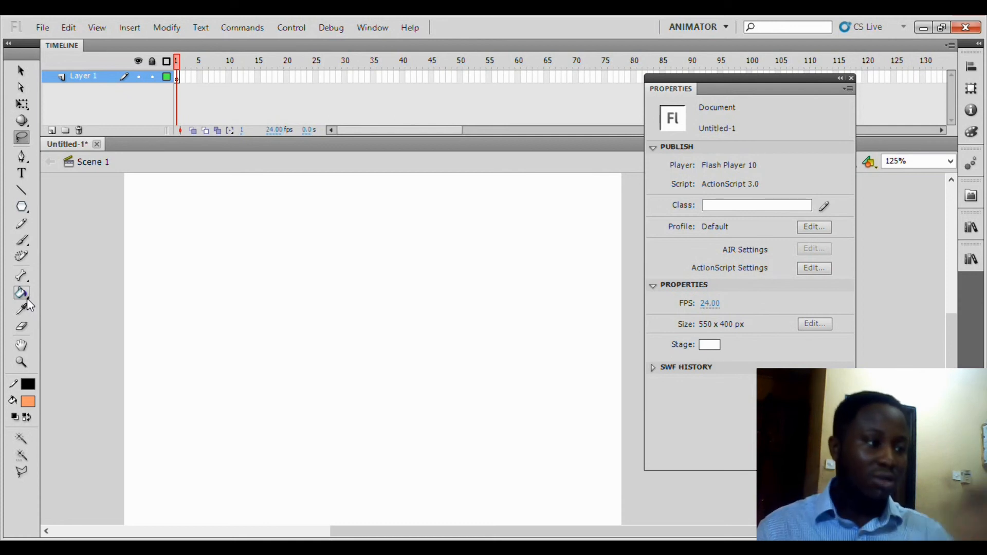
{"action": "left_click", "coordinate": [28, 384]}
{"action": "left_click", "coordinate": [29, 384]}
{"action": "left_click", "coordinate": [29, 384]}
{"action": "left_click", "coordinate": [29, 384]}
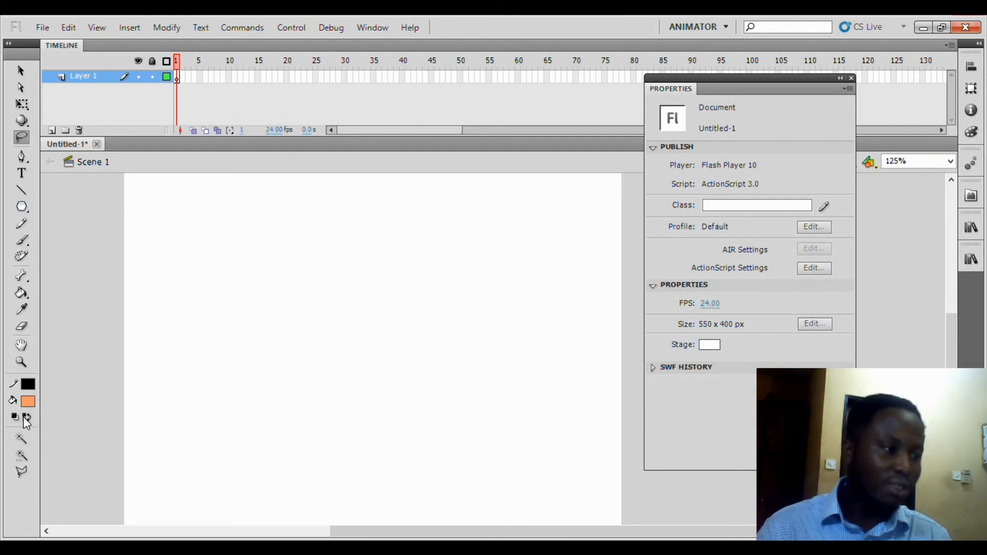
- Set the fill colour to red and paint a large closed oval outline in the middle of the stage with the Brush tool
{"action": "left_click", "coordinate": [27, 408]}
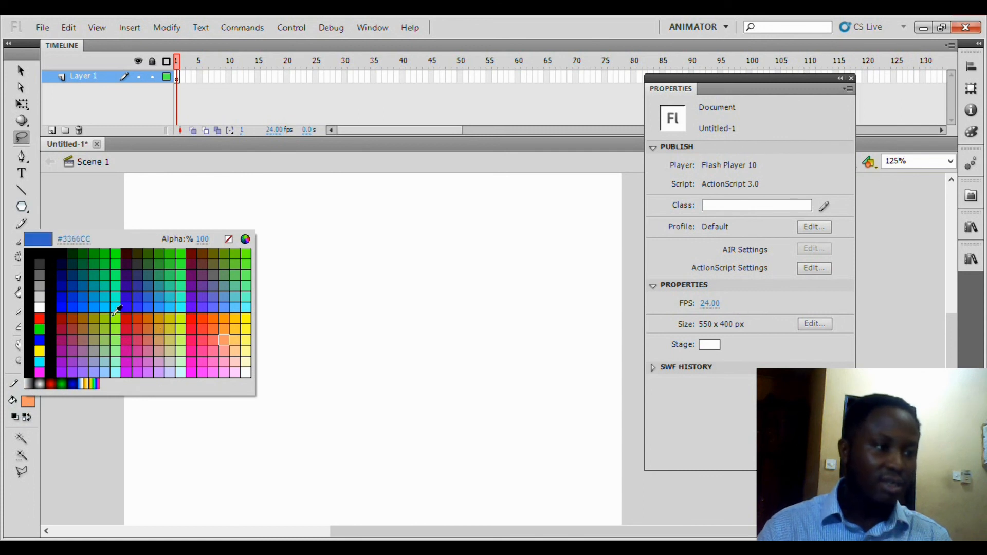
{"action": "left_click", "coordinate": [40, 319]}
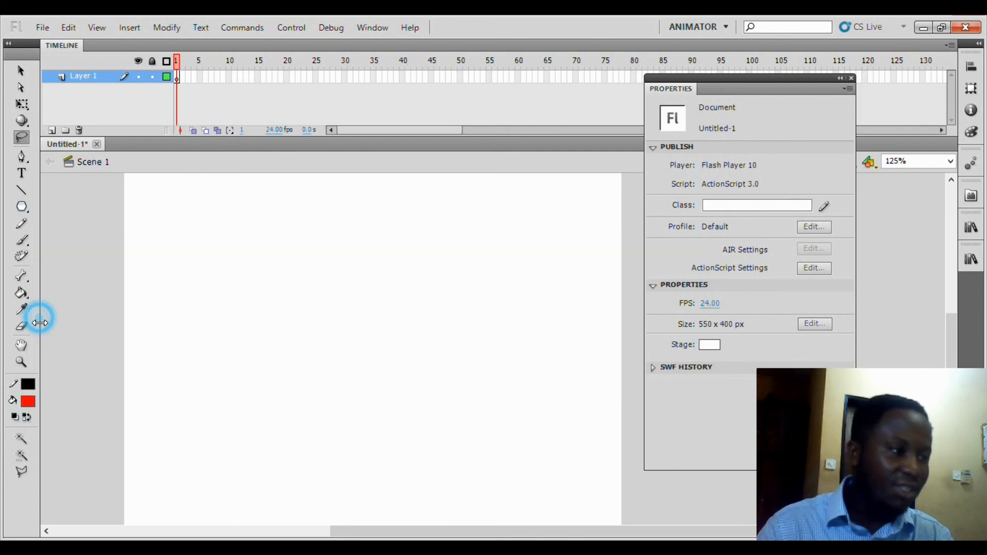
{"action": "key", "text": "b"}
{"action": "mouse_move", "coordinate": [352, 233]}
{"action": "left_mouse_down"}
{"action": "mouse_move", "coordinate": [295, 243]}
{"action": "mouse_move", "coordinate": [225, 385]}
{"action": "mouse_move", "coordinate": [474, 441]}
{"action": "mouse_move", "coordinate": [499, 279]}
{"action": "mouse_move", "coordinate": [418, 234]}
{"action": "mouse_move", "coordinate": [338, 233]}
{"action": "left_mouse_up"}
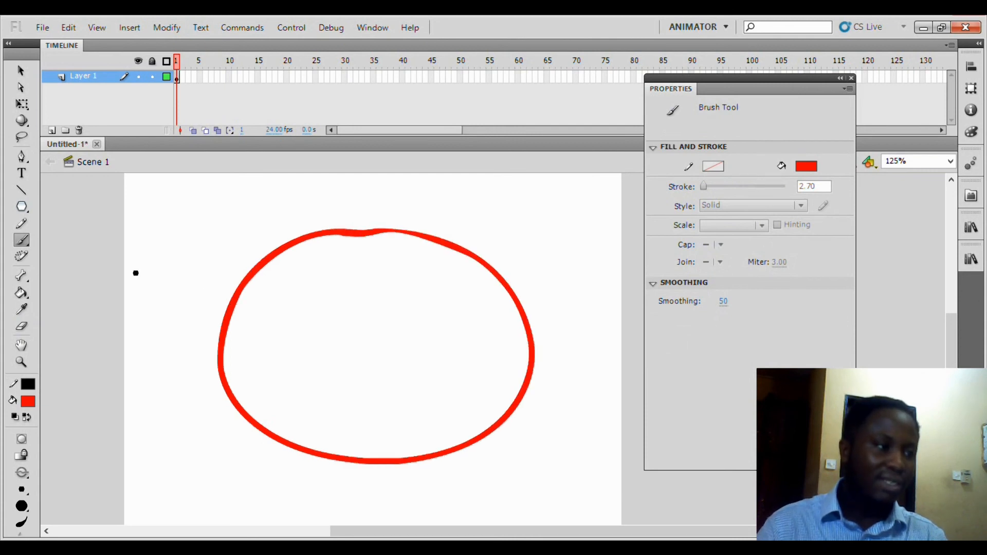
- Try filling the oval's interior with the same red as its outline using the Paint Bucket tool, and undo the fill
{"action": "left_click", "coordinate": [21, 294]}
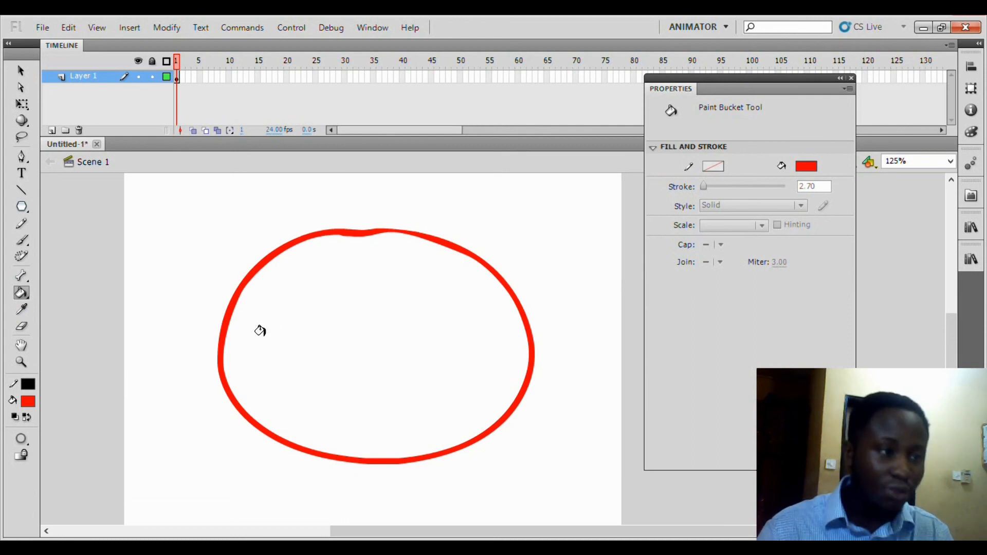
{"action": "left_click", "coordinate": [317, 299]}
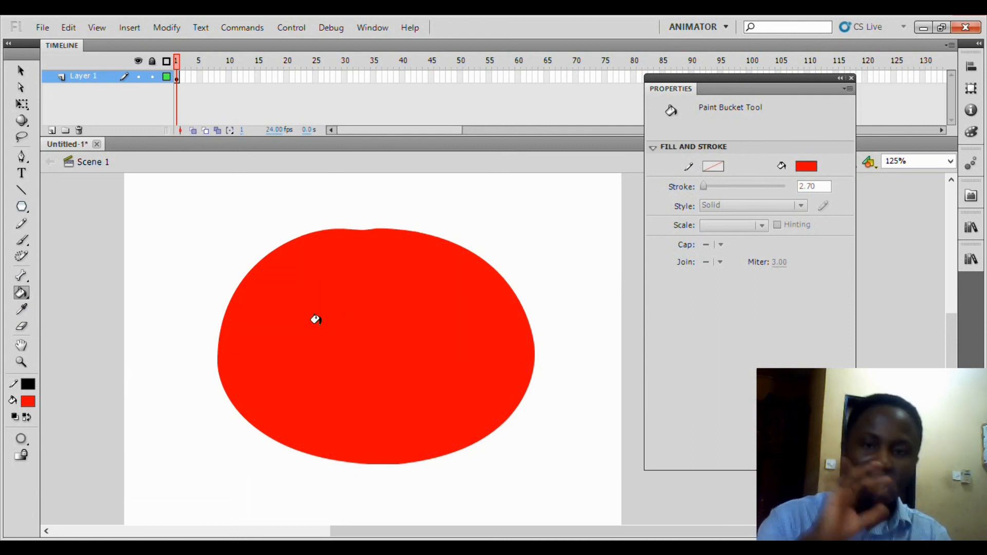
{"action": "key", "text": "ctrl+z"}
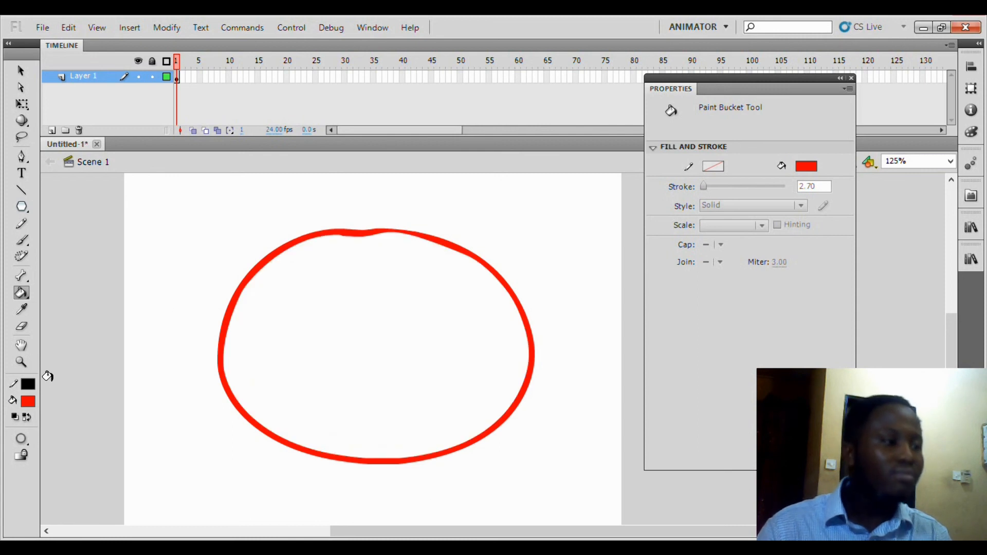
- Set the fill colour to a lighter orange-red and fill the oval's interior with it using the Paint Bucket tool
{"action": "left_click", "coordinate": [29, 404]}
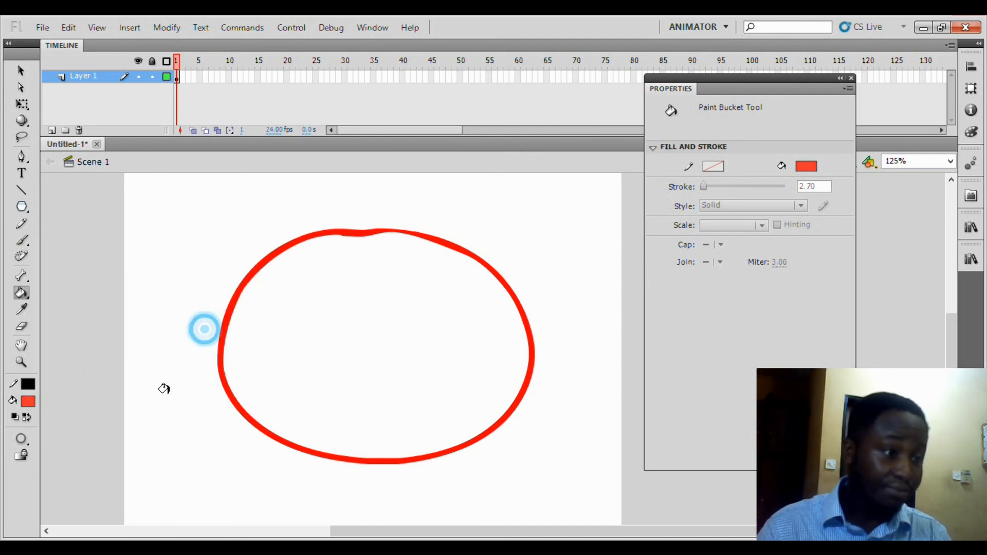
{"action": "left_click", "coordinate": [202, 325]}
{"action": "left_click", "coordinate": [312, 282]}
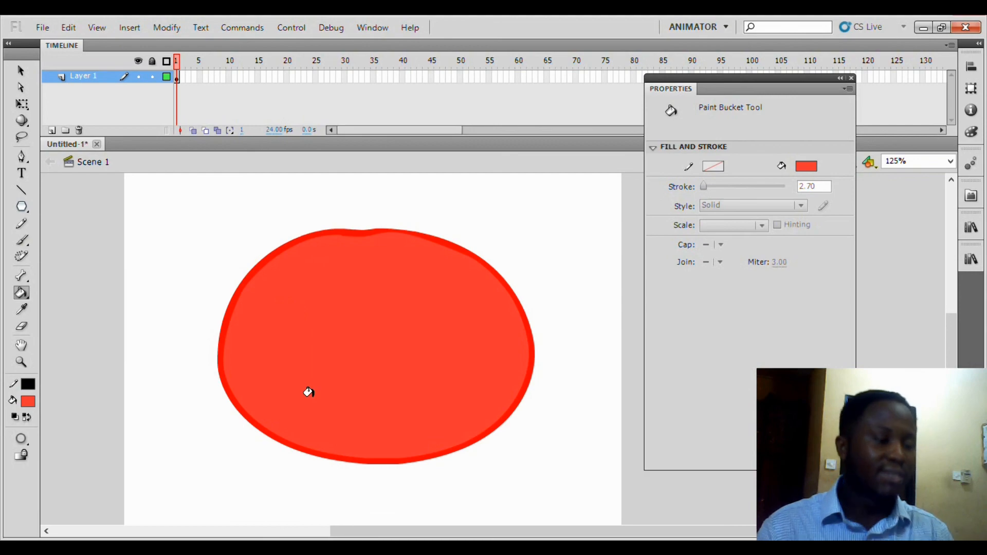